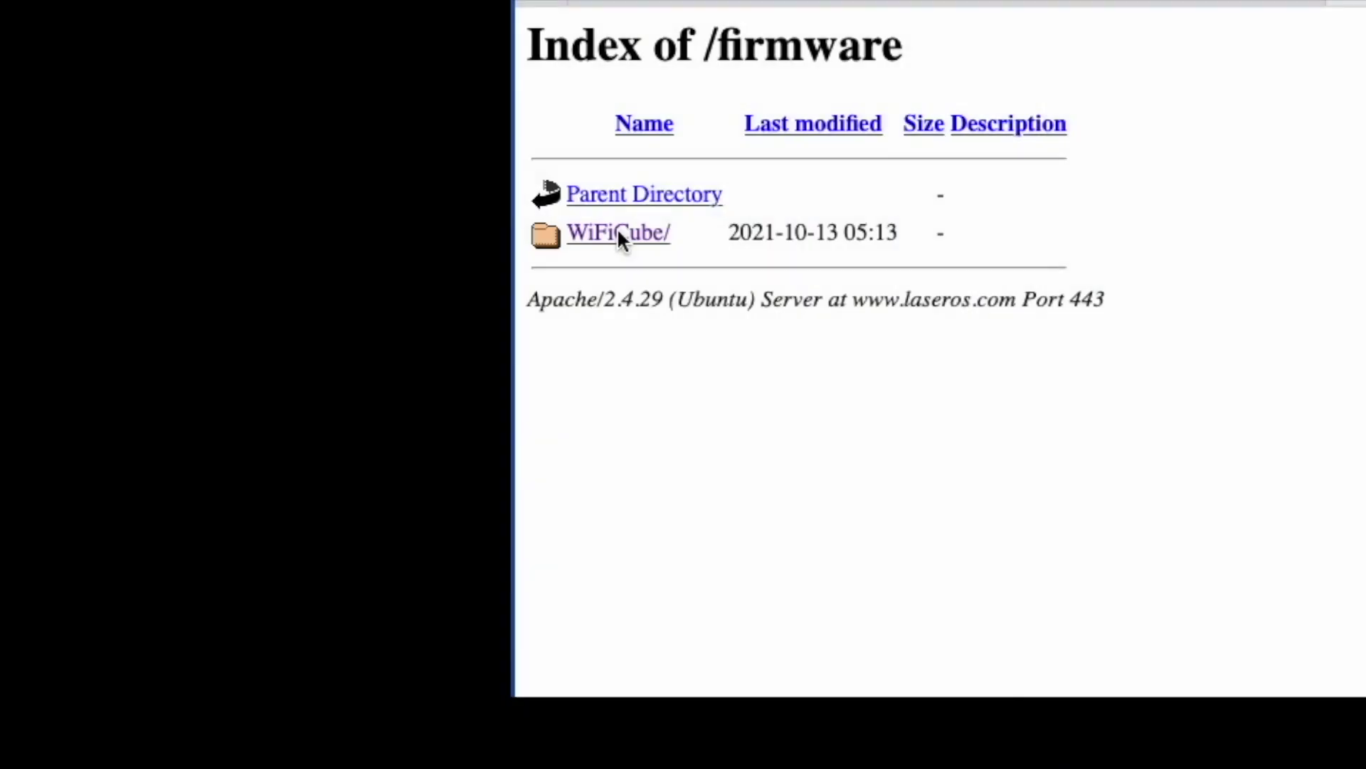
# Step: Download WifiLaserCube_Artnet_alpha_v0-1.bin from the WiFiCube/current Artnet v0-1 firmware folder
pyautogui.click(617, 233)
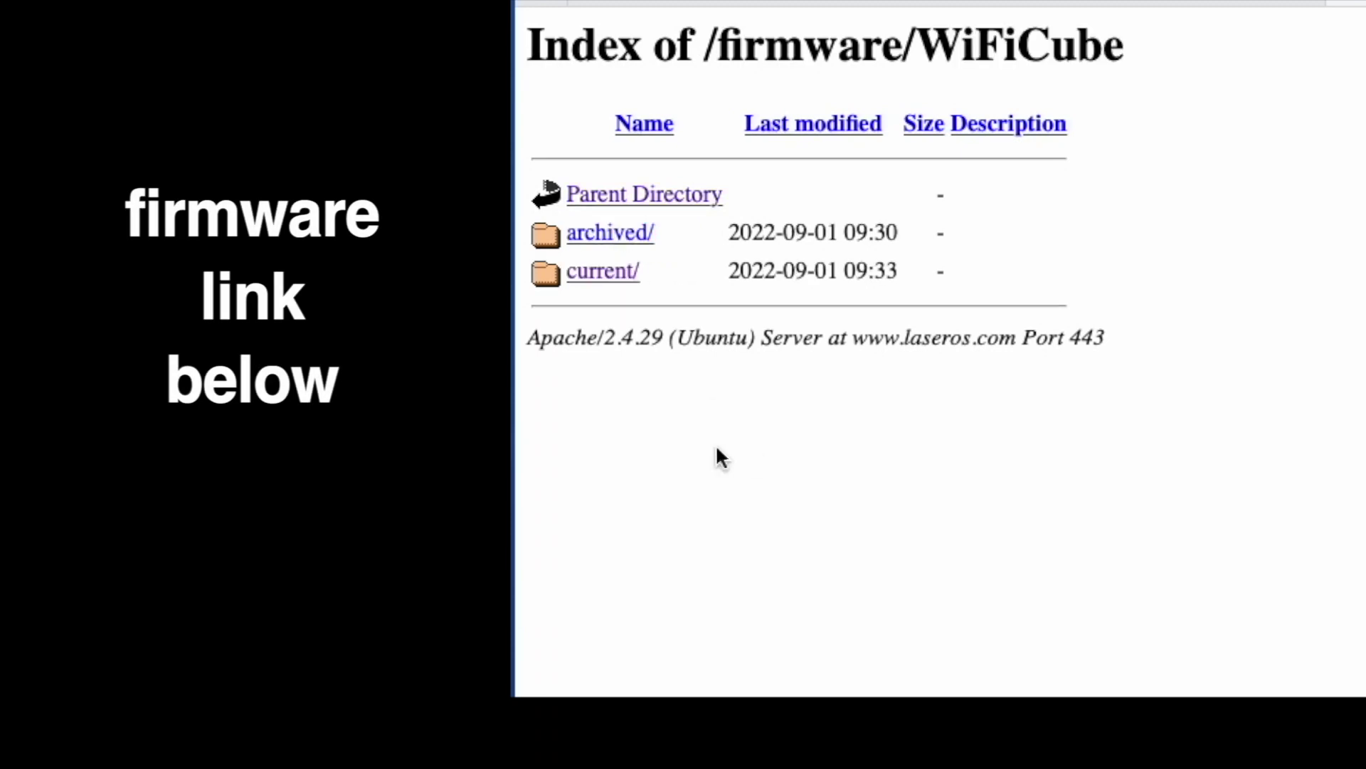
pyautogui.click(602, 273)
pyautogui.click(607, 235)
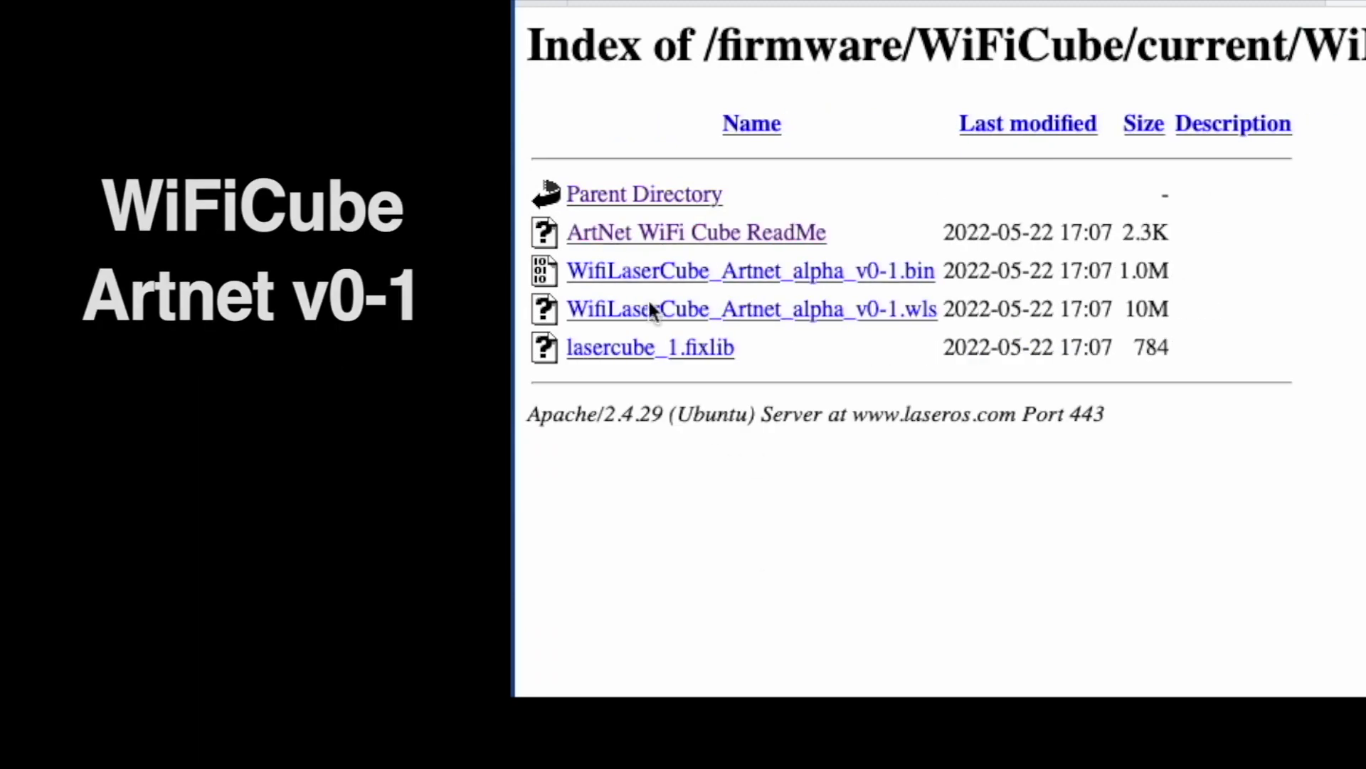
pyautogui.click(627, 274)
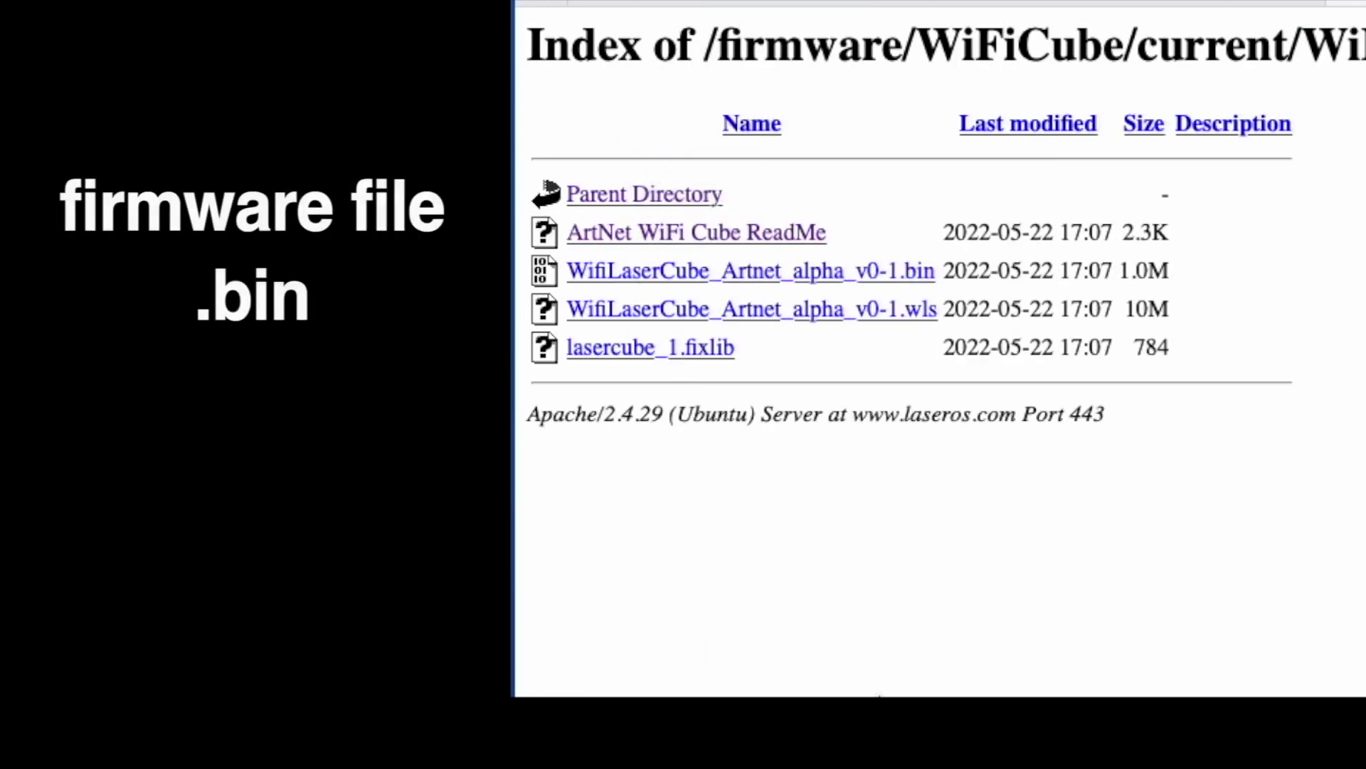
# Step: Download the Artnet v0-1 .wls resource file and bring up the Mac's available Wi-Fi networks
pyautogui.click(615, 311)
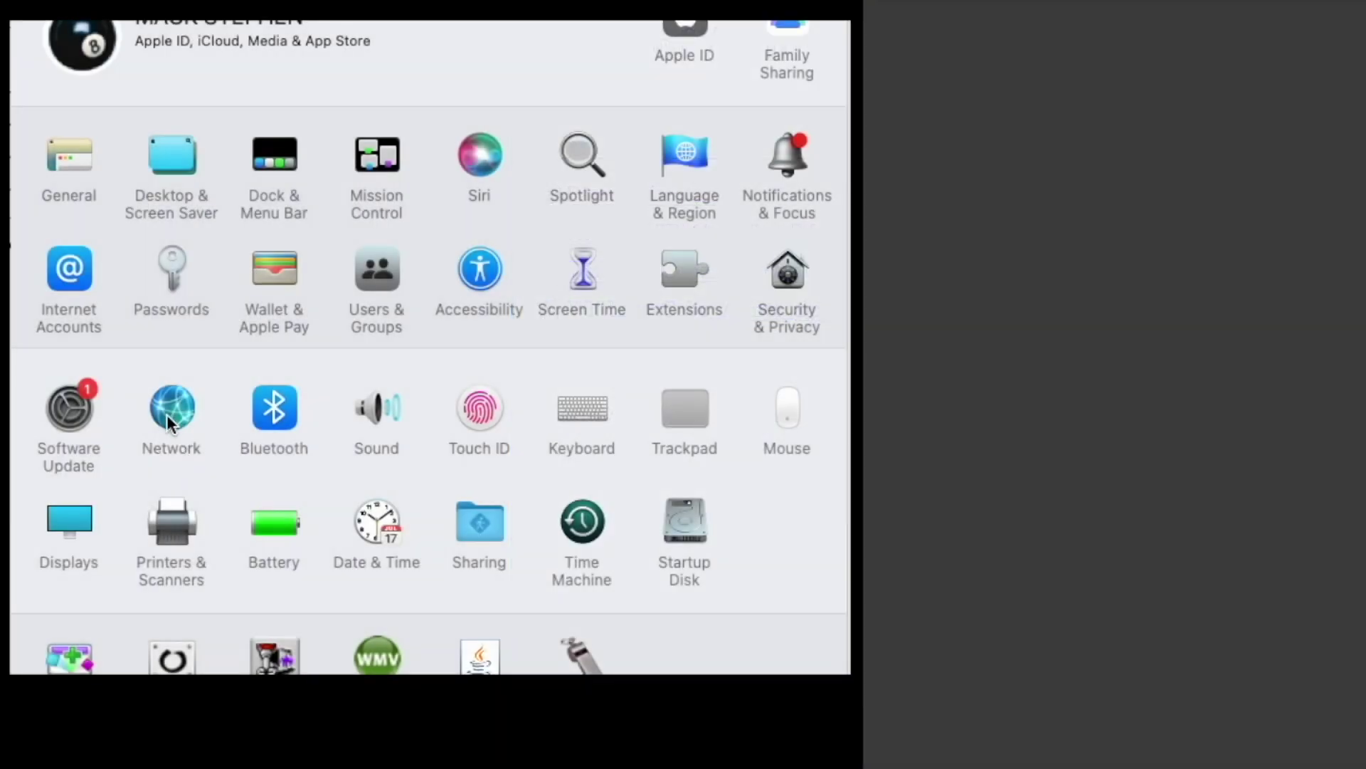
pyautogui.click(168, 419)
pyautogui.click(538, 174)
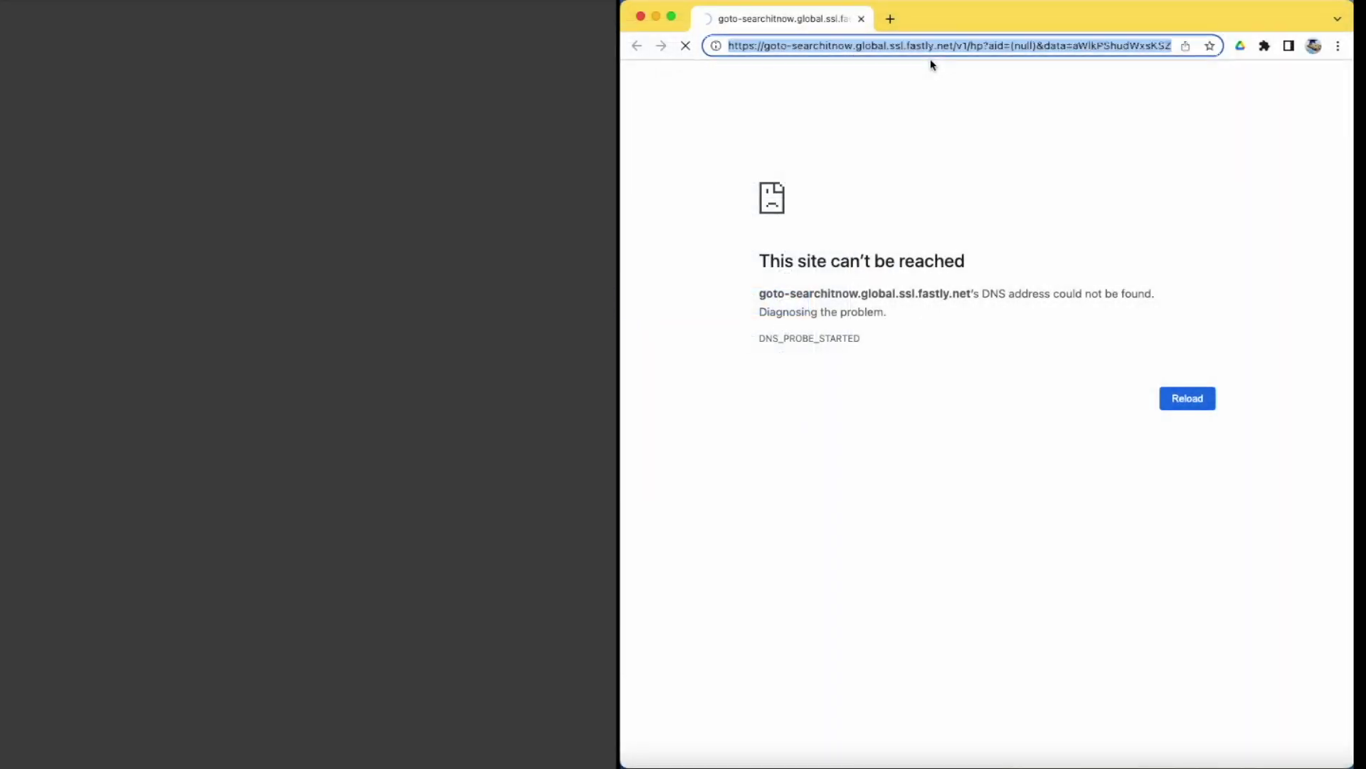
# Step: Load the LaserCube updater at 192.168.1.1 and log in with the saved credentials
pyautogui.write('192.168.1.1')
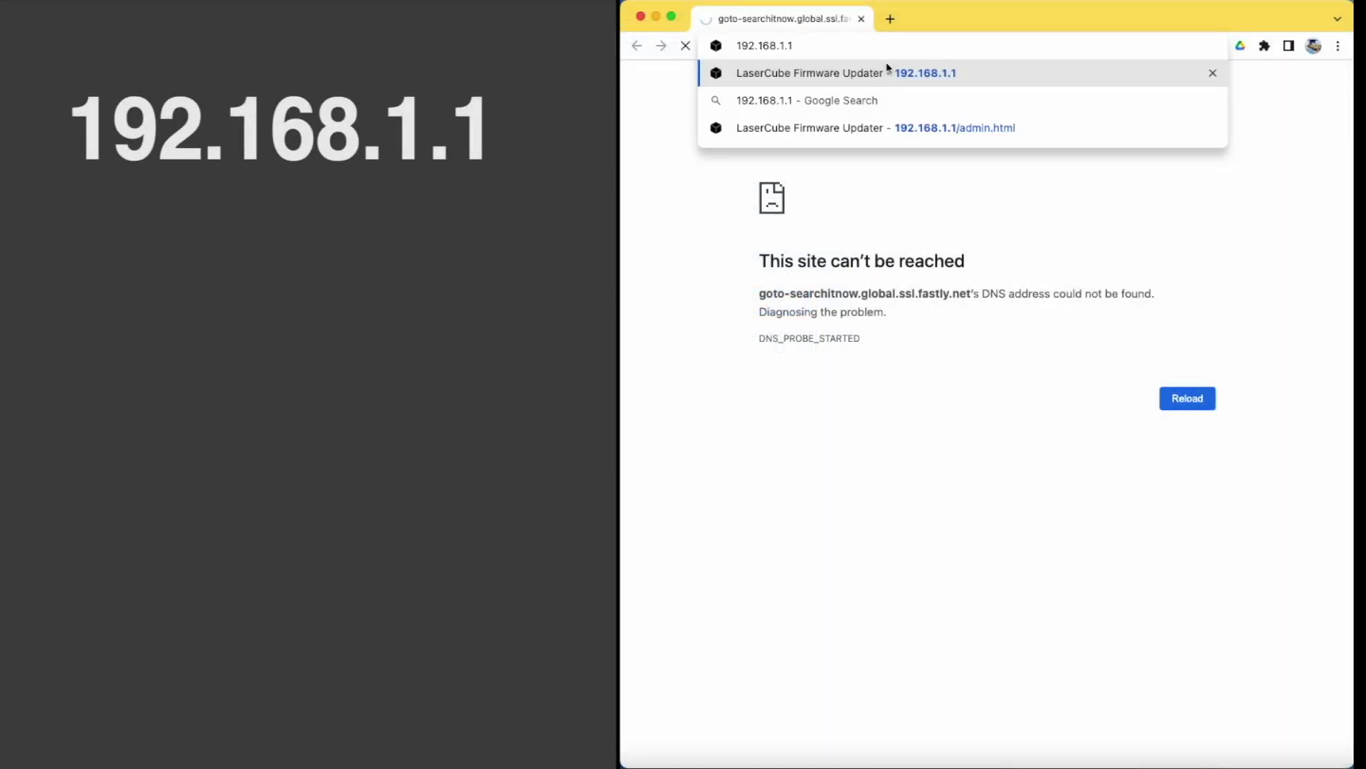
pyautogui.press('Return')
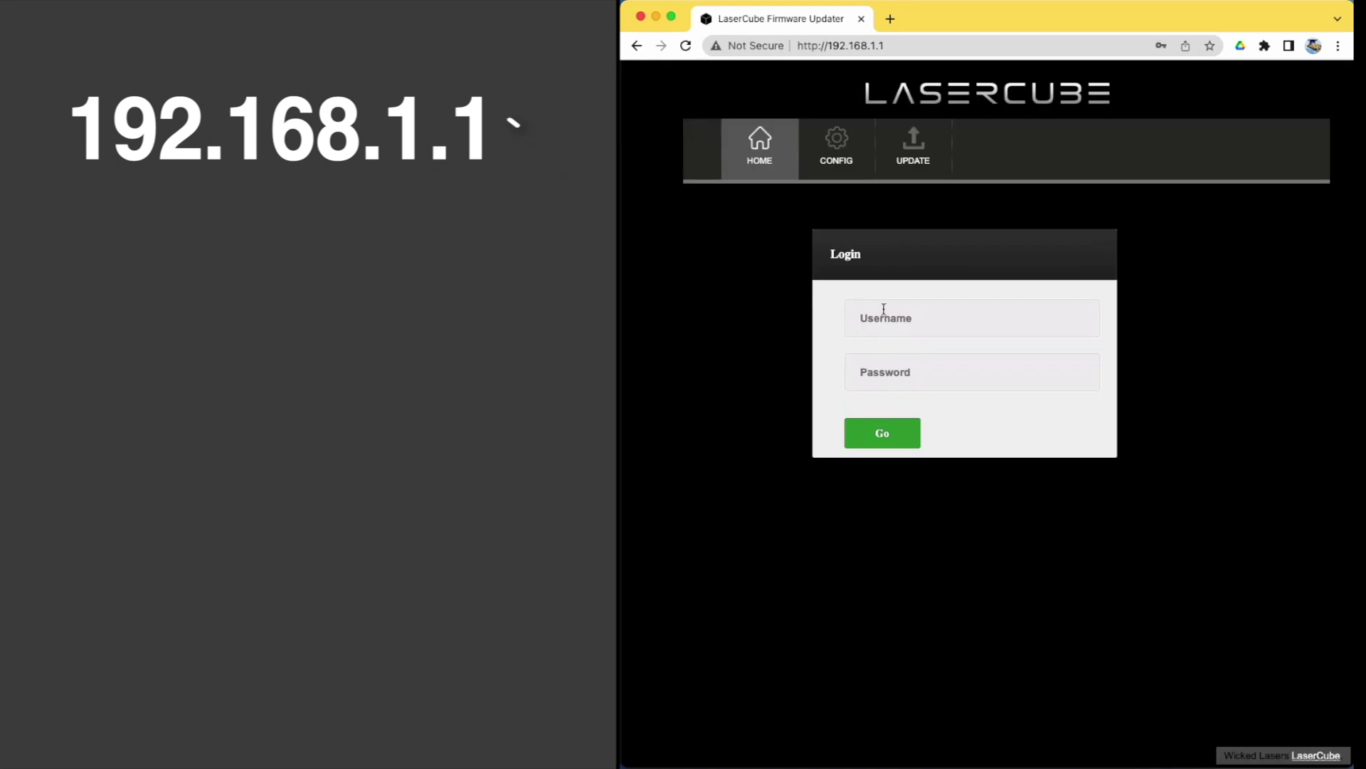
pyautogui.click(884, 308)
pyautogui.click(967, 359)
pyautogui.click(883, 433)
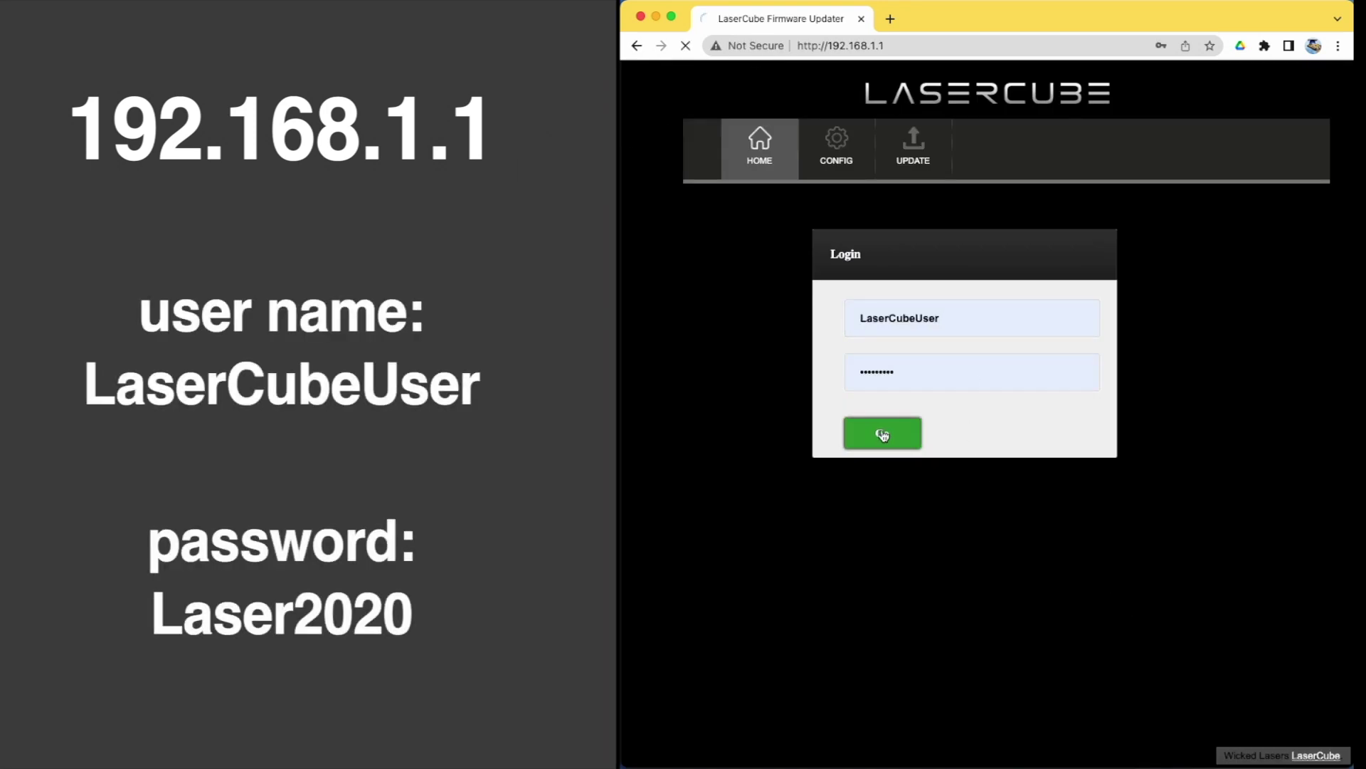
# Step: Upload the Artnet v0-1 .bin firmware from the Artnet Firmware folder to the LaserCube
pyautogui.click(910, 153)
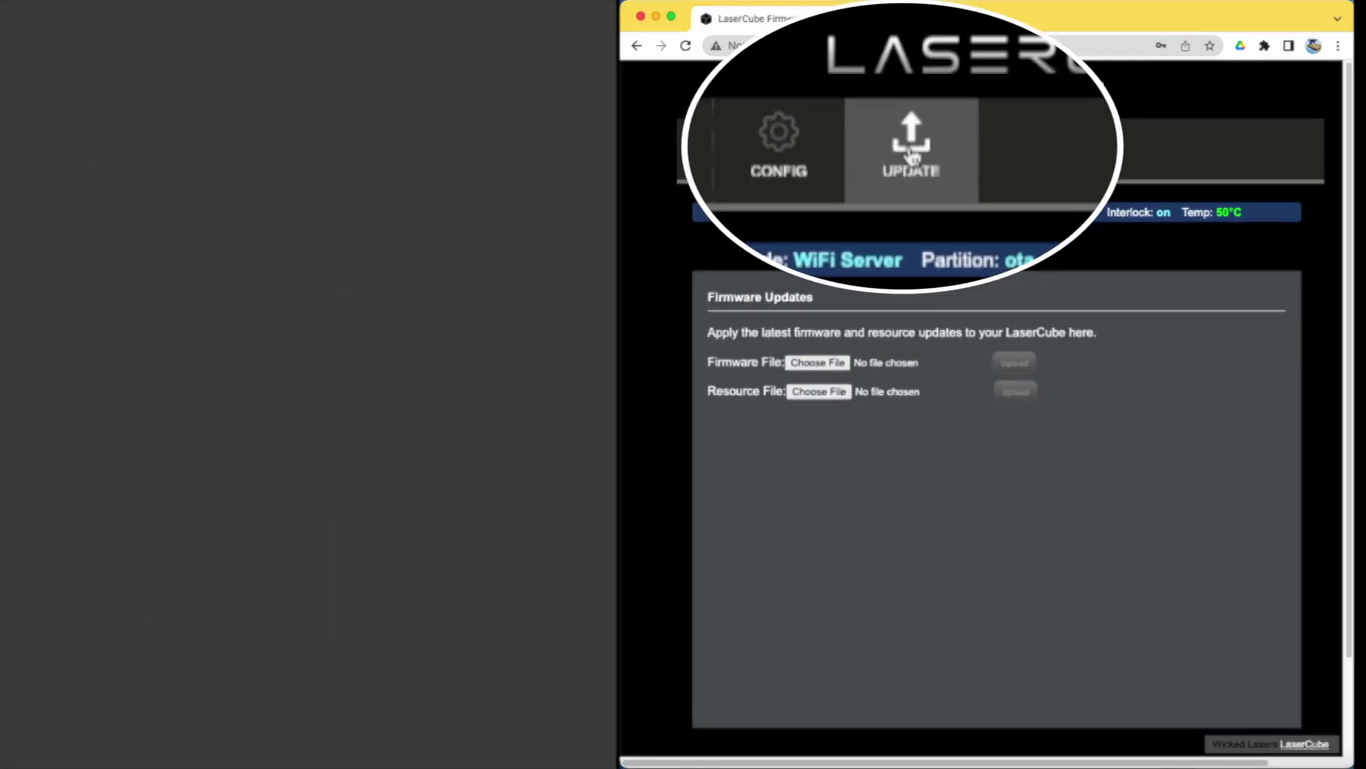
pyautogui.click(834, 363)
pyautogui.click(750, 157)
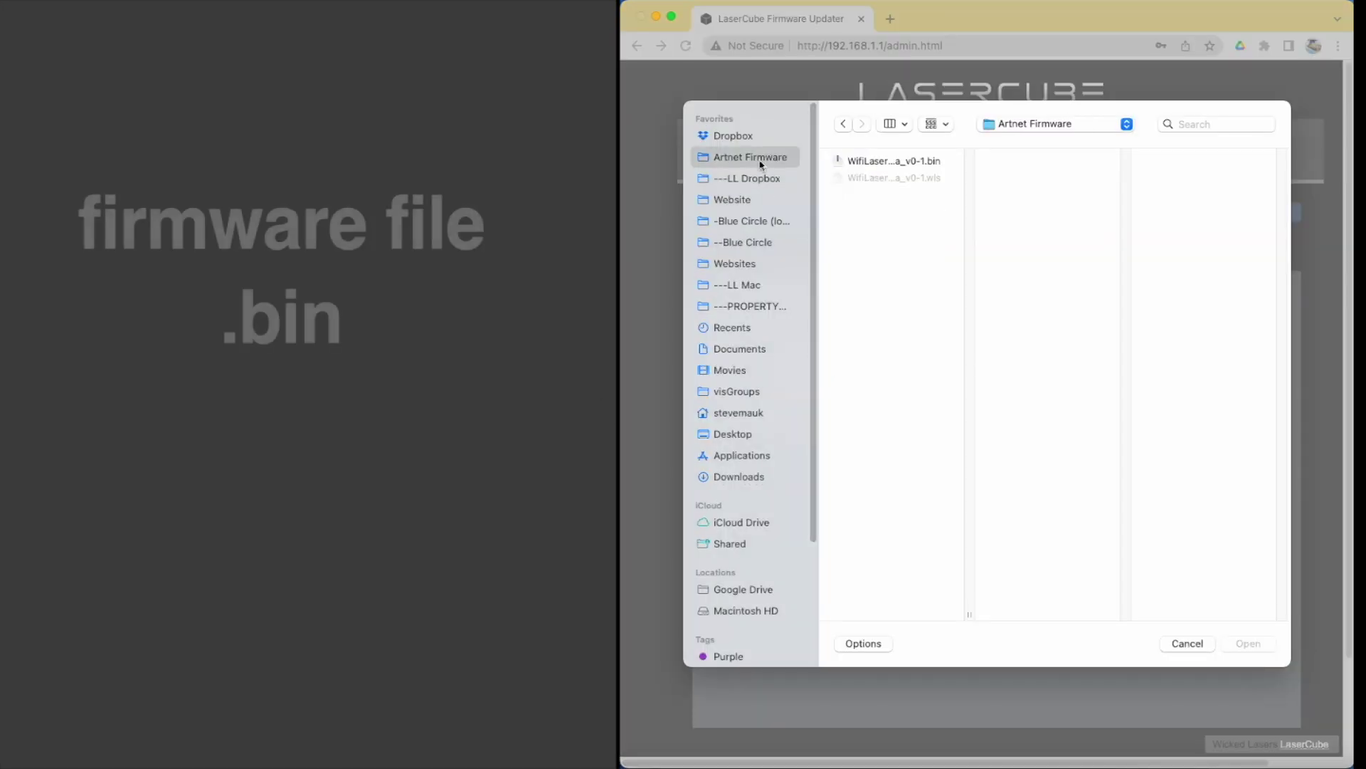
pyautogui.click(886, 162)
pyautogui.click(1249, 643)
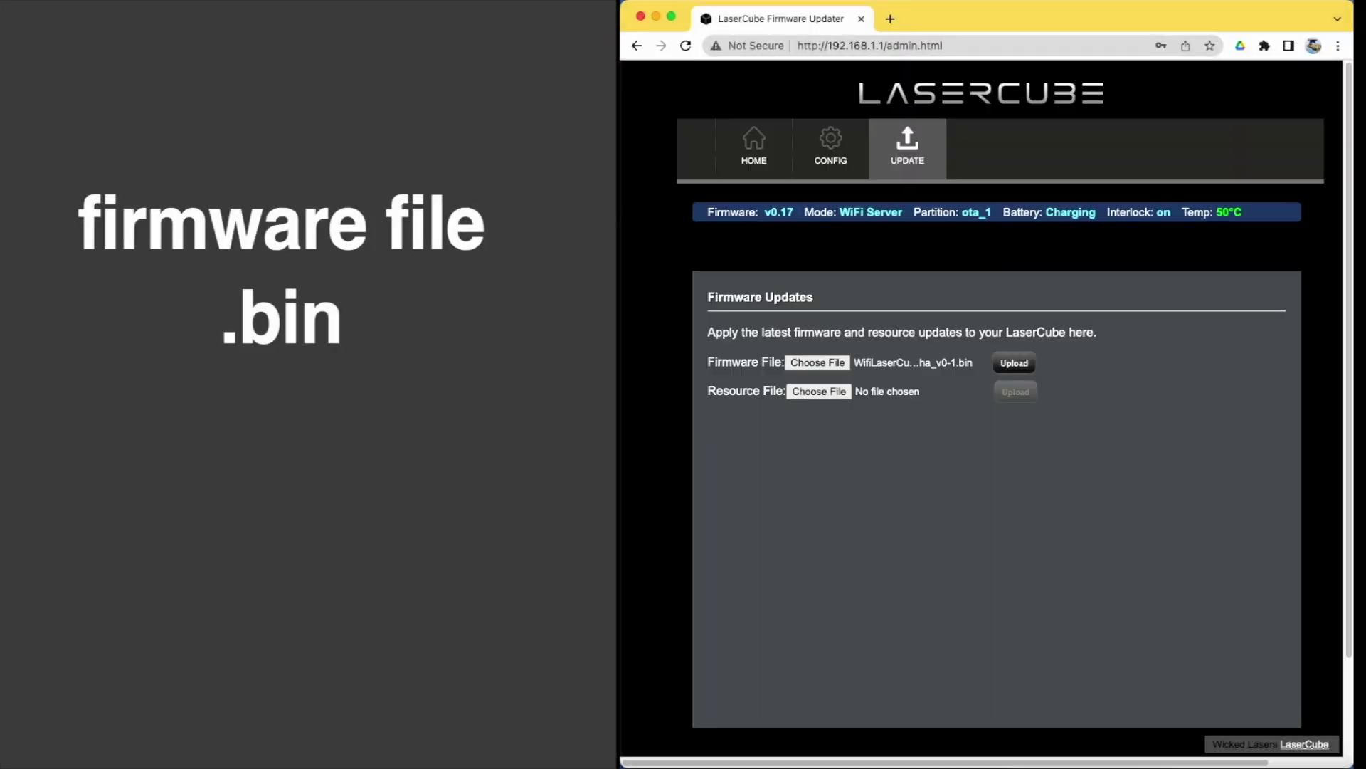
pyautogui.click(1028, 364)
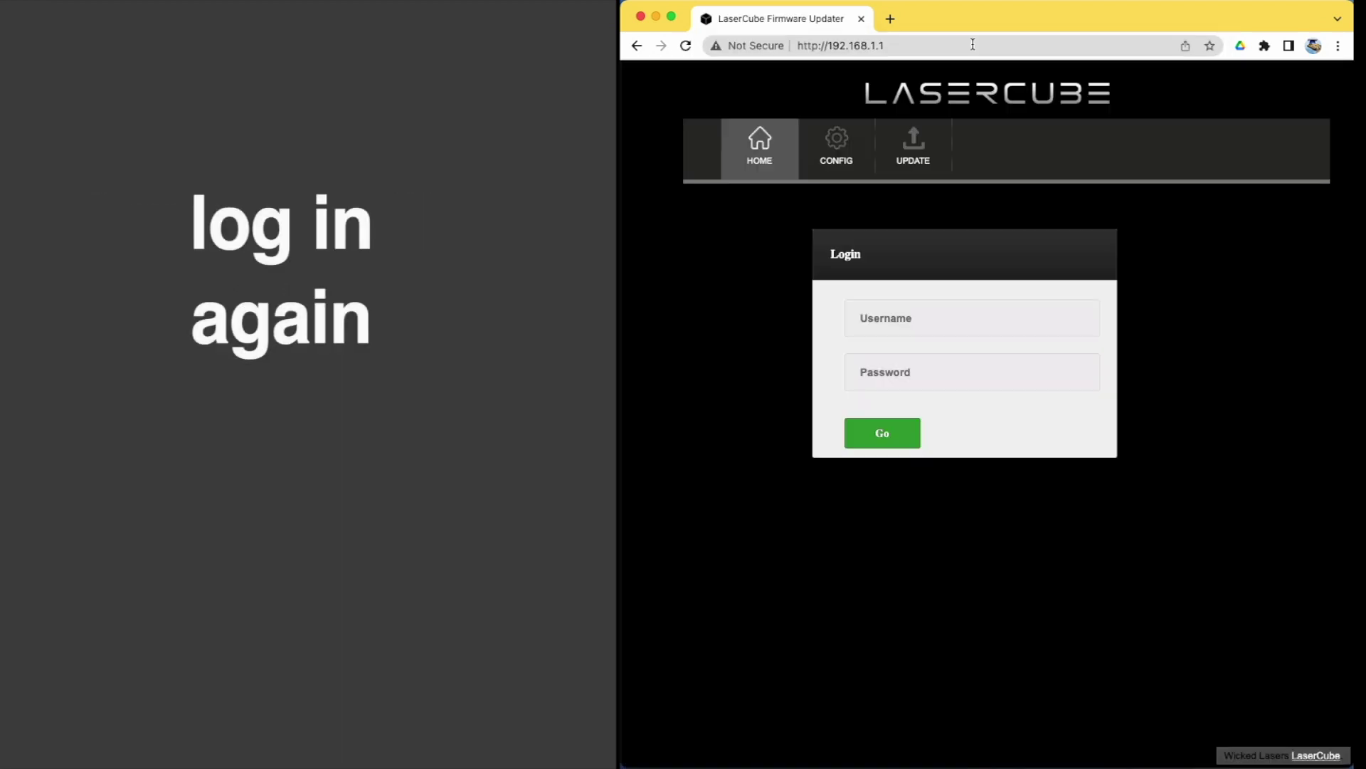
# Step: Log in again and upload WifiLaserCube_Artnet_alpha_v0-1.wls as the LaserCube's resource file
pyautogui.click(896, 325)
pyautogui.click(994, 366)
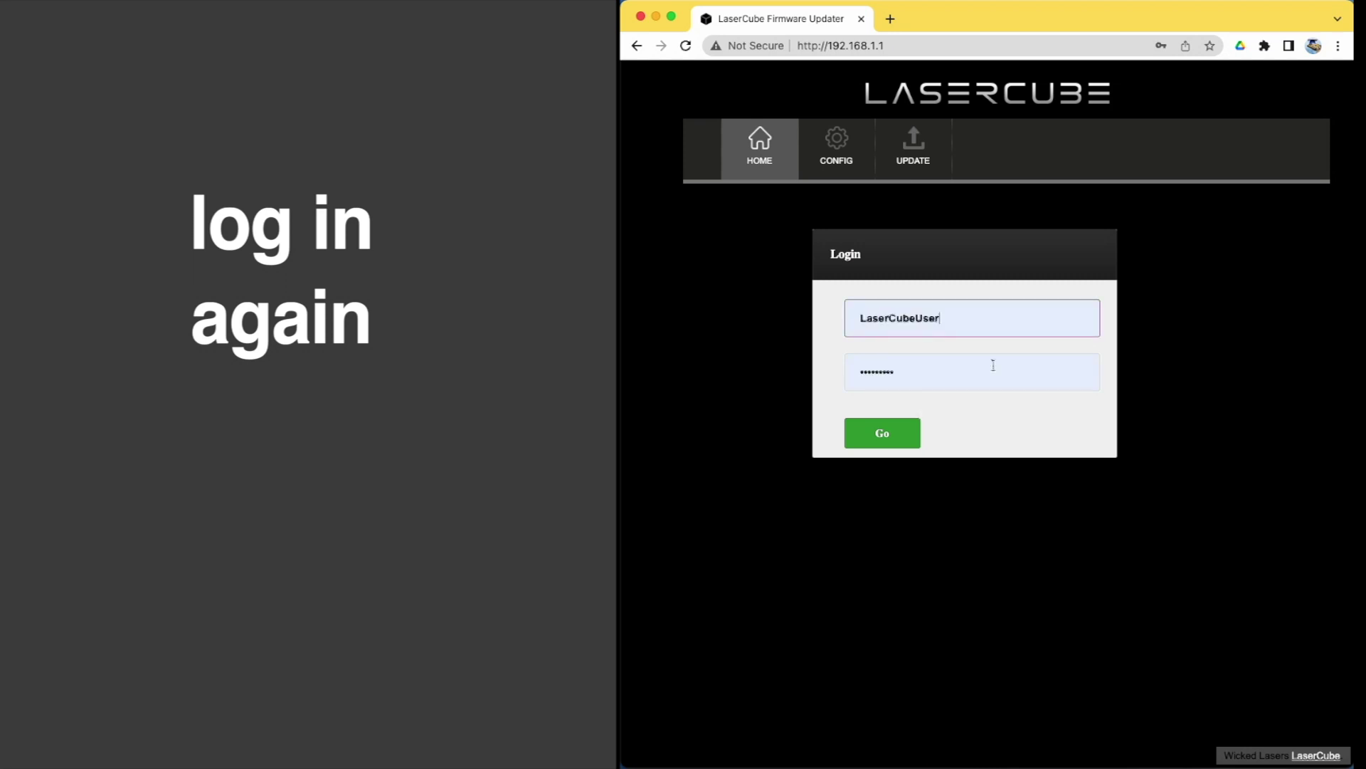
pyautogui.click(885, 433)
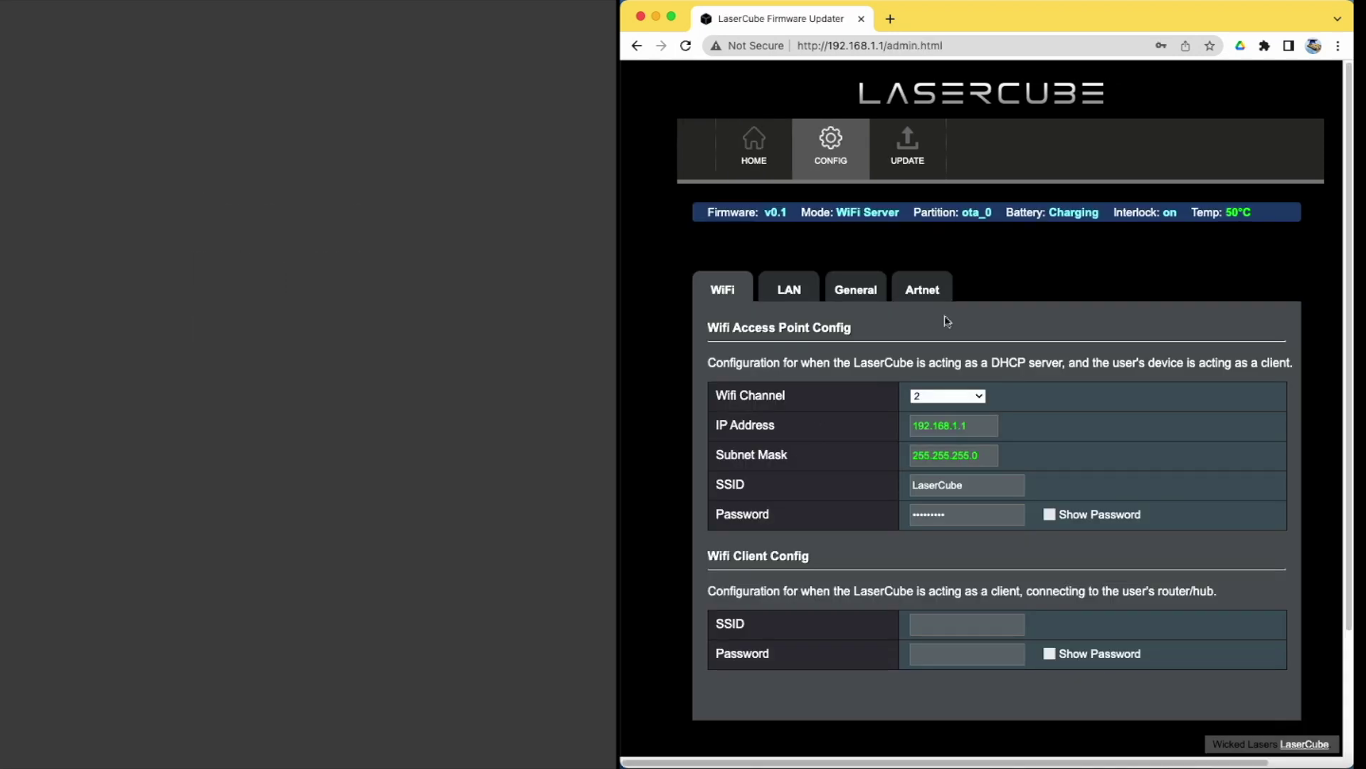
pyautogui.click(908, 145)
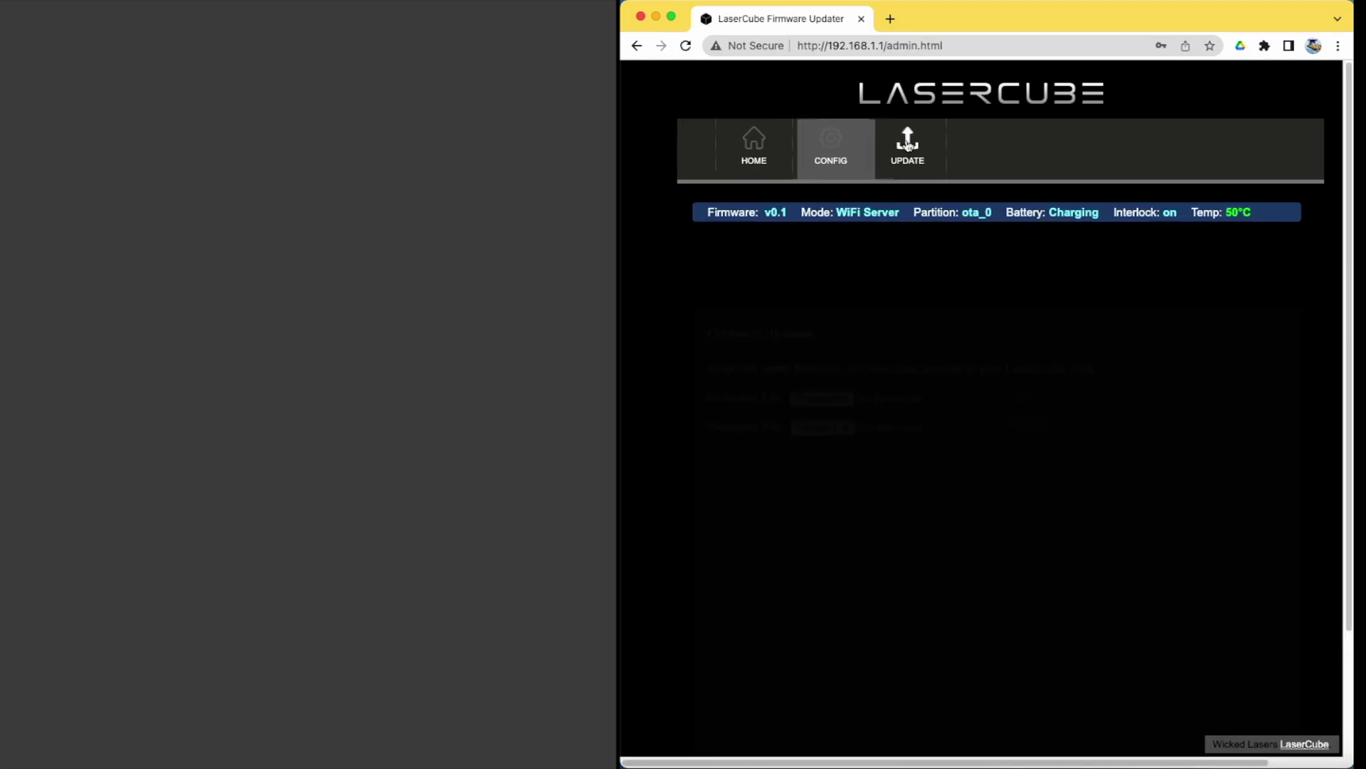
pyautogui.click(822, 392)
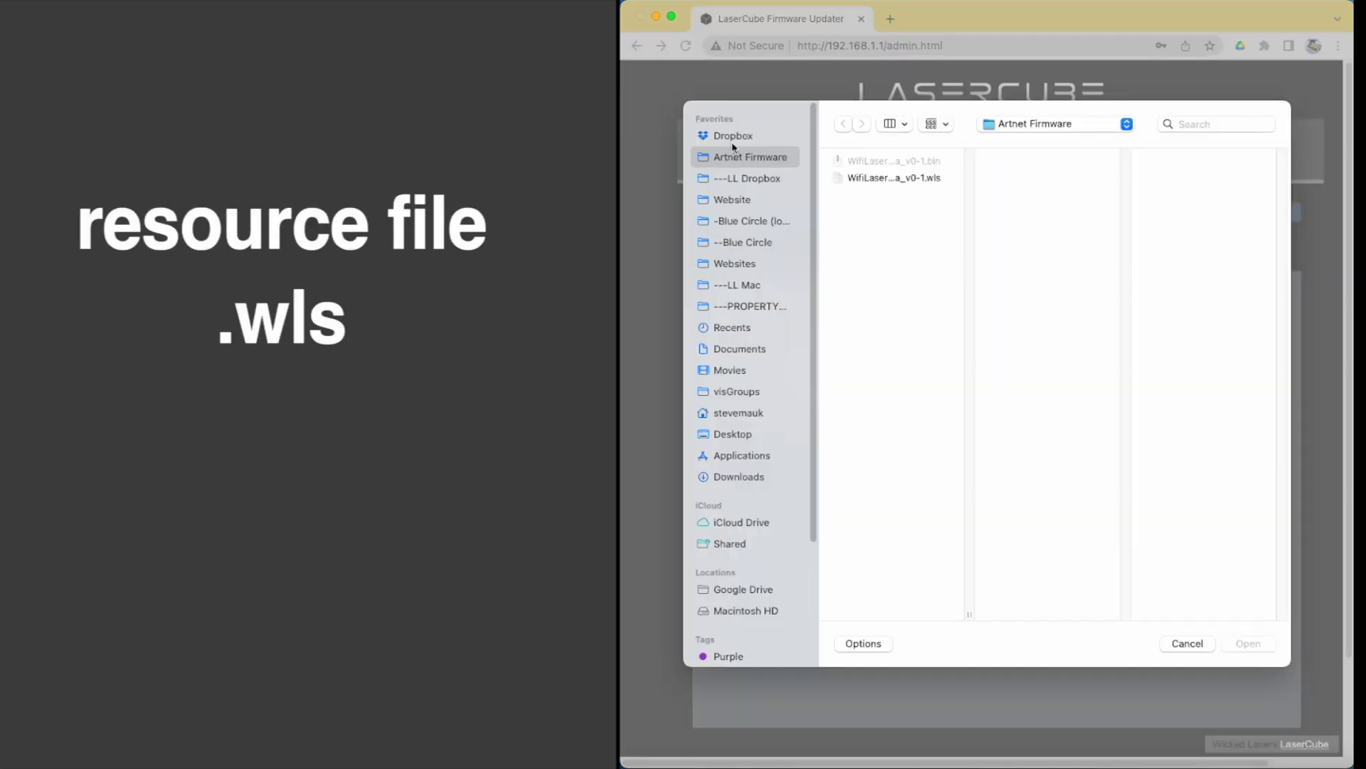
pyautogui.click(869, 179)
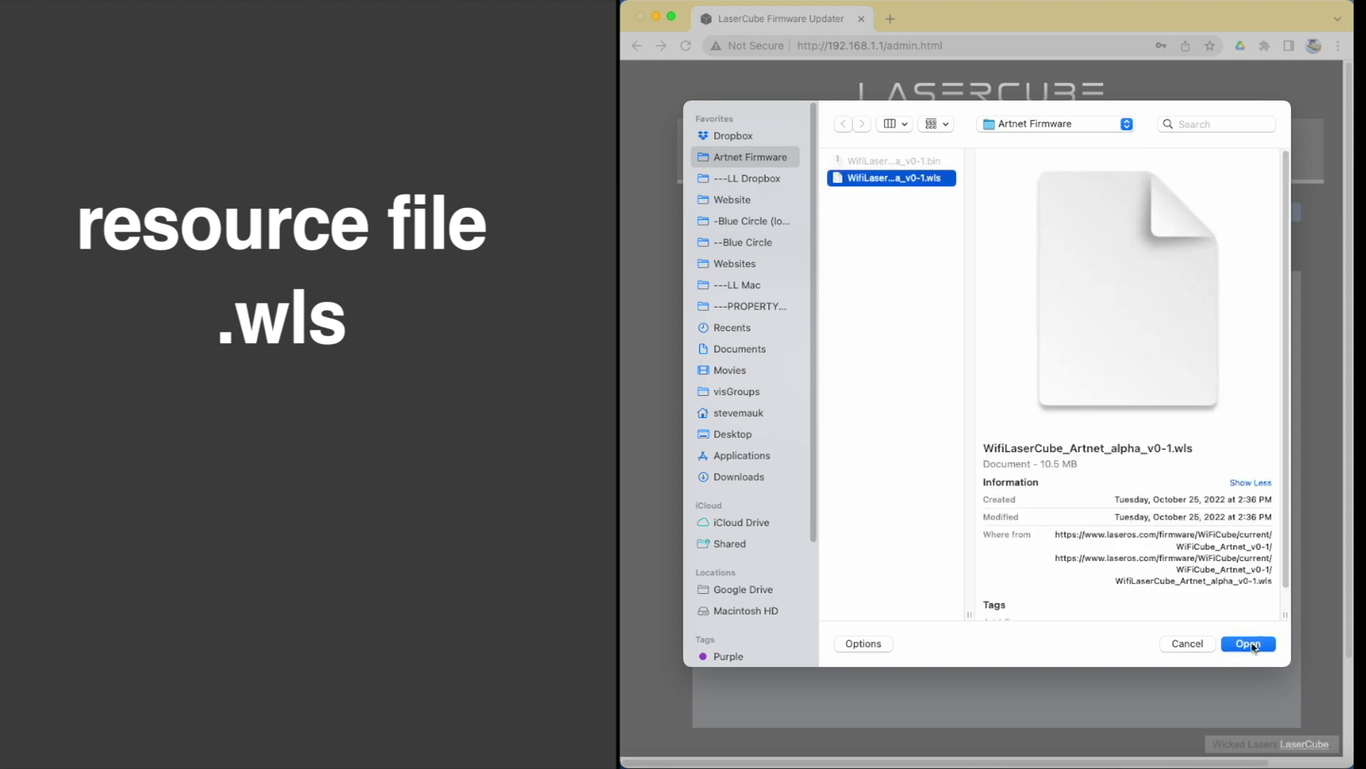
pyautogui.click(1249, 643)
pyautogui.click(1022, 393)
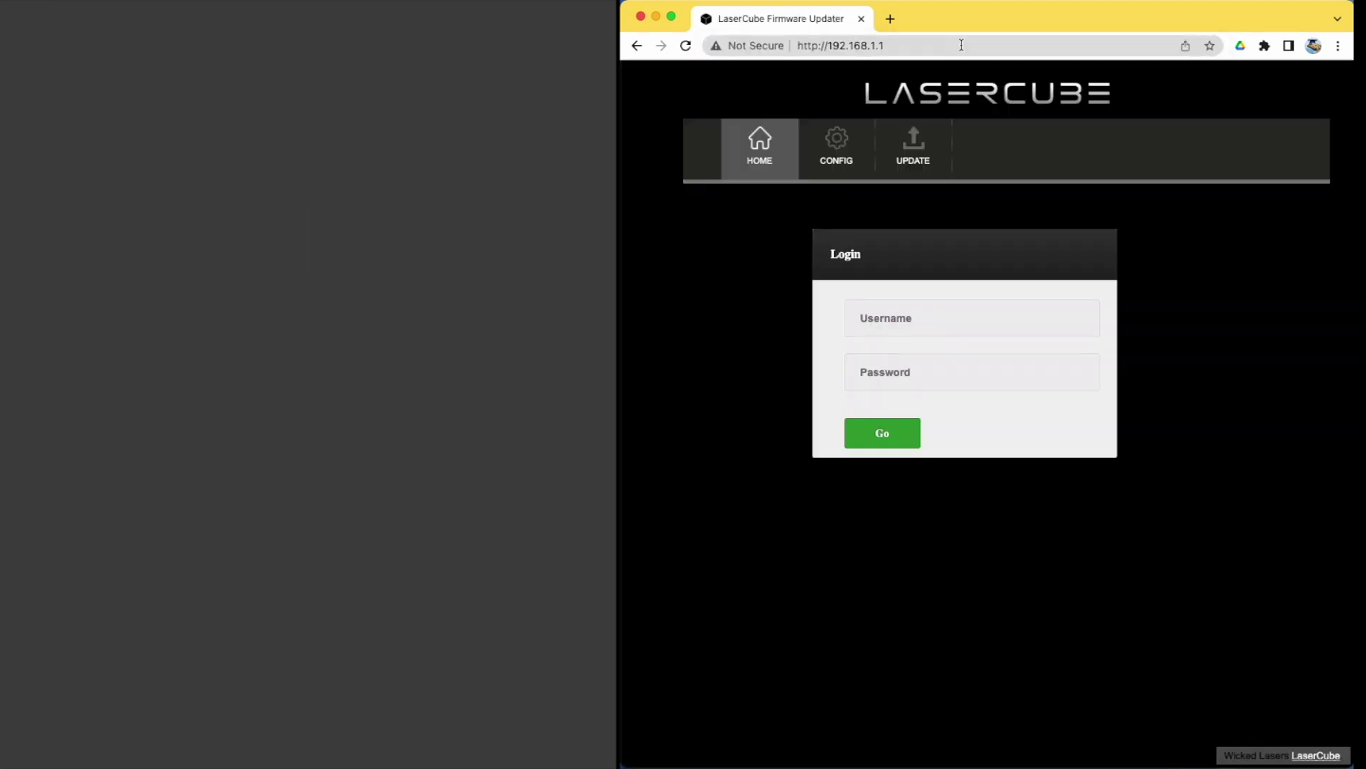
# Step: Log back in, keep the Artnet DMX offset at 0, and return to the HOME device page
pyautogui.click(893, 314)
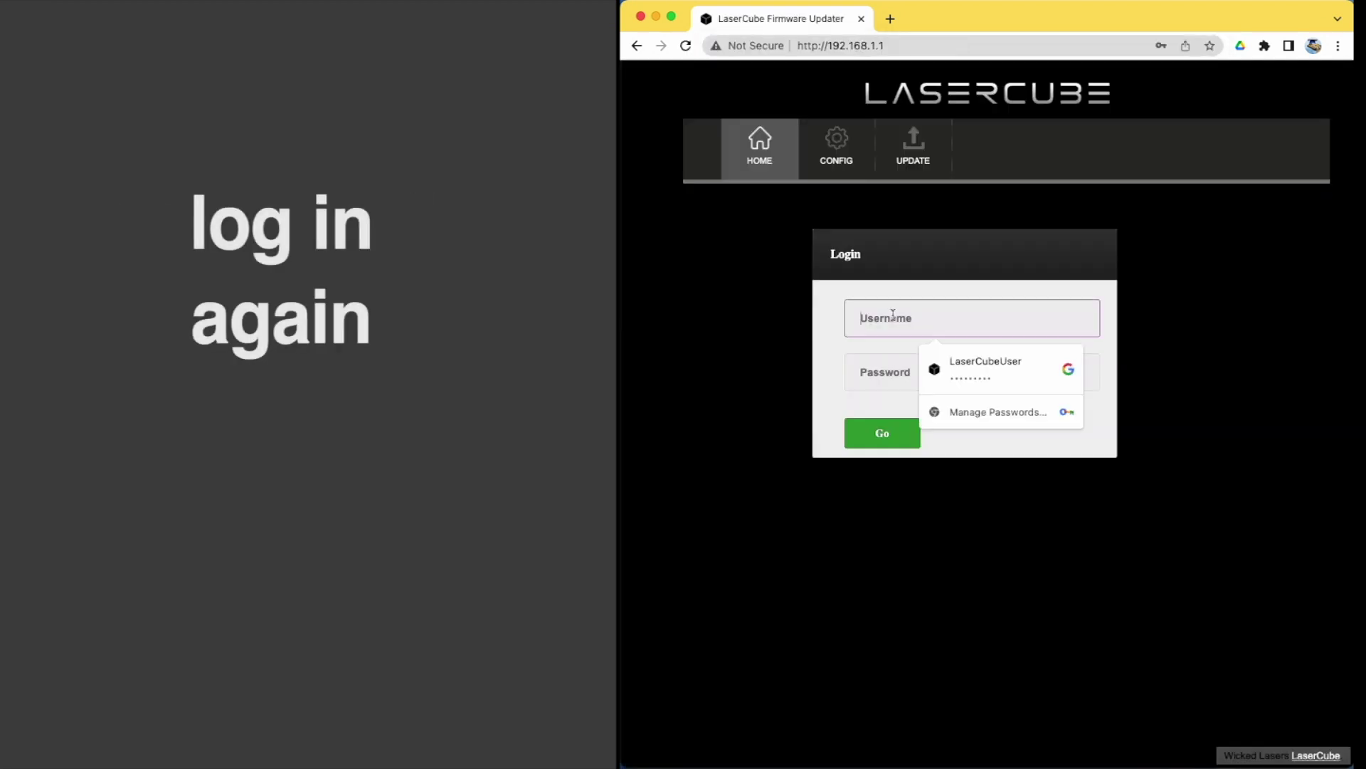
pyautogui.click(986, 366)
pyautogui.click(889, 438)
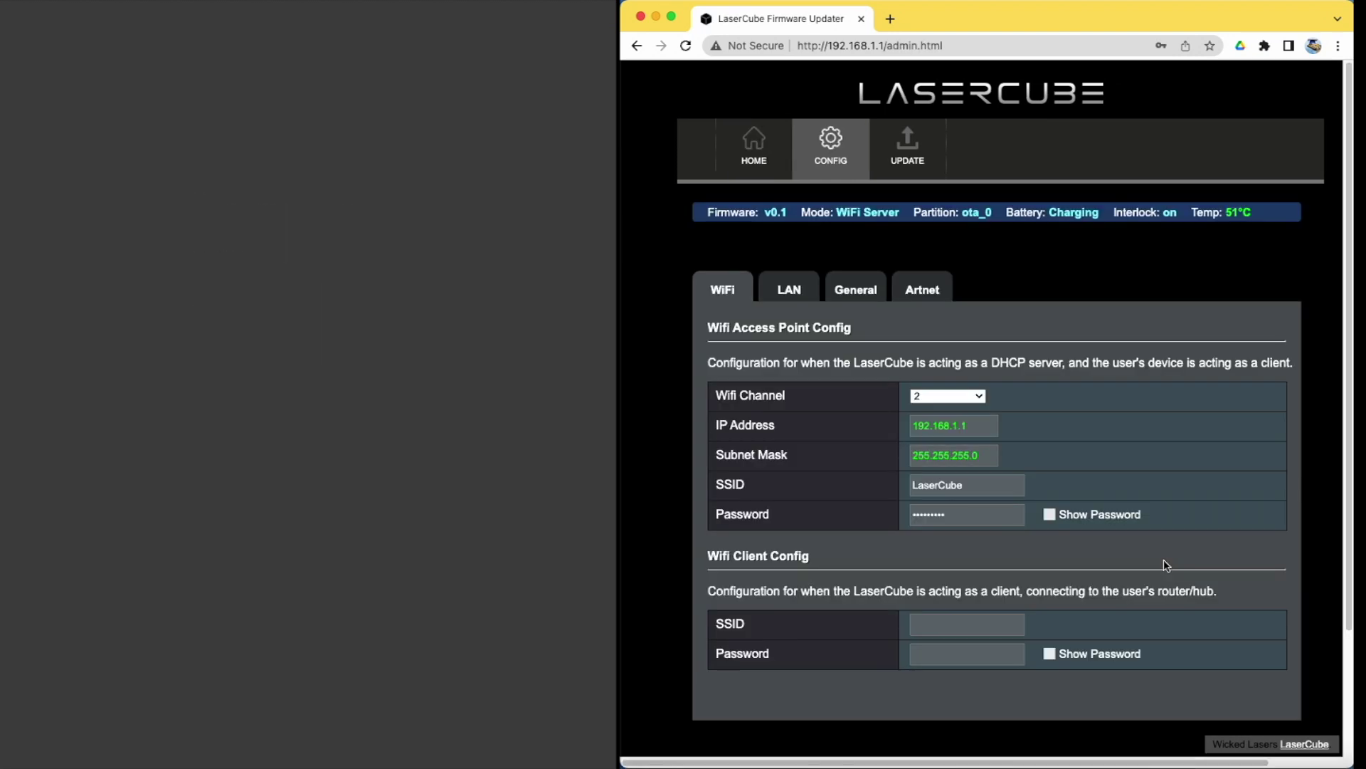
pyautogui.click(925, 288)
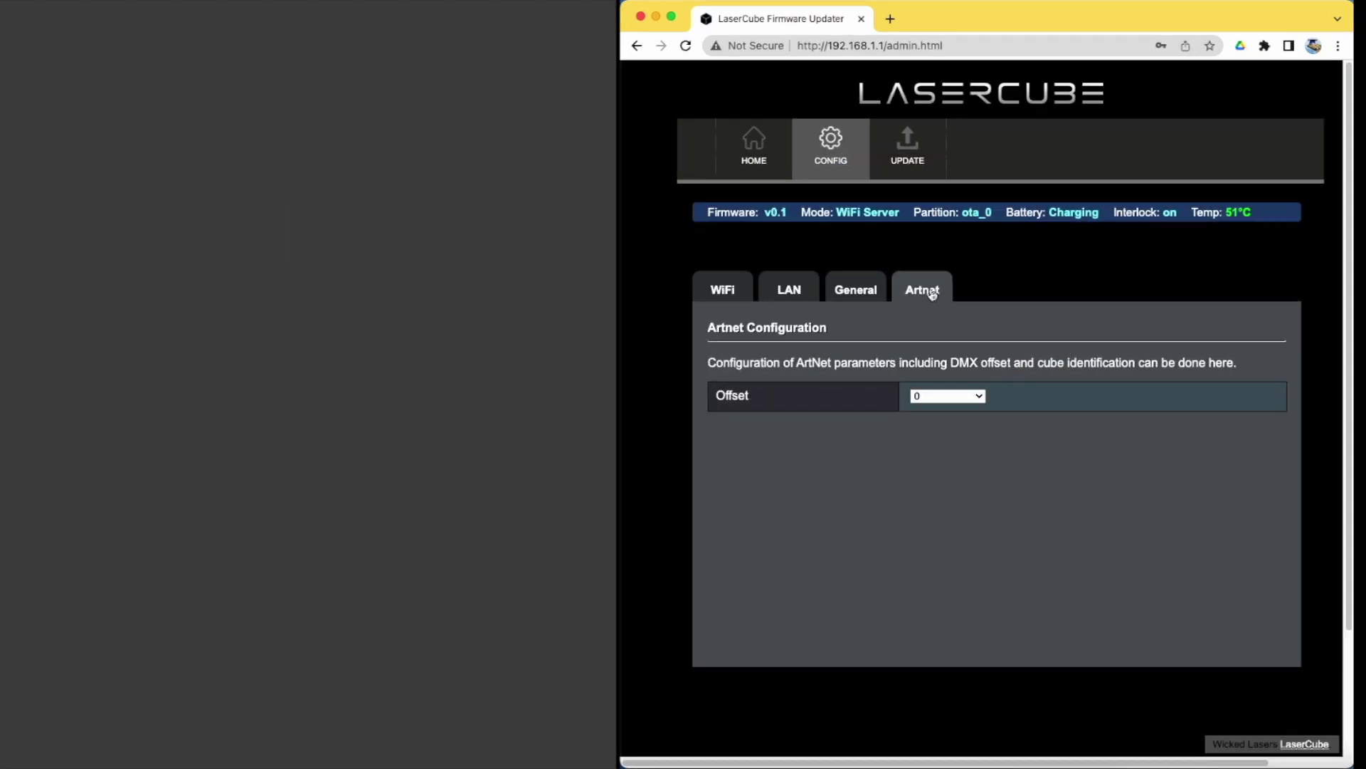
pyautogui.click(972, 396)
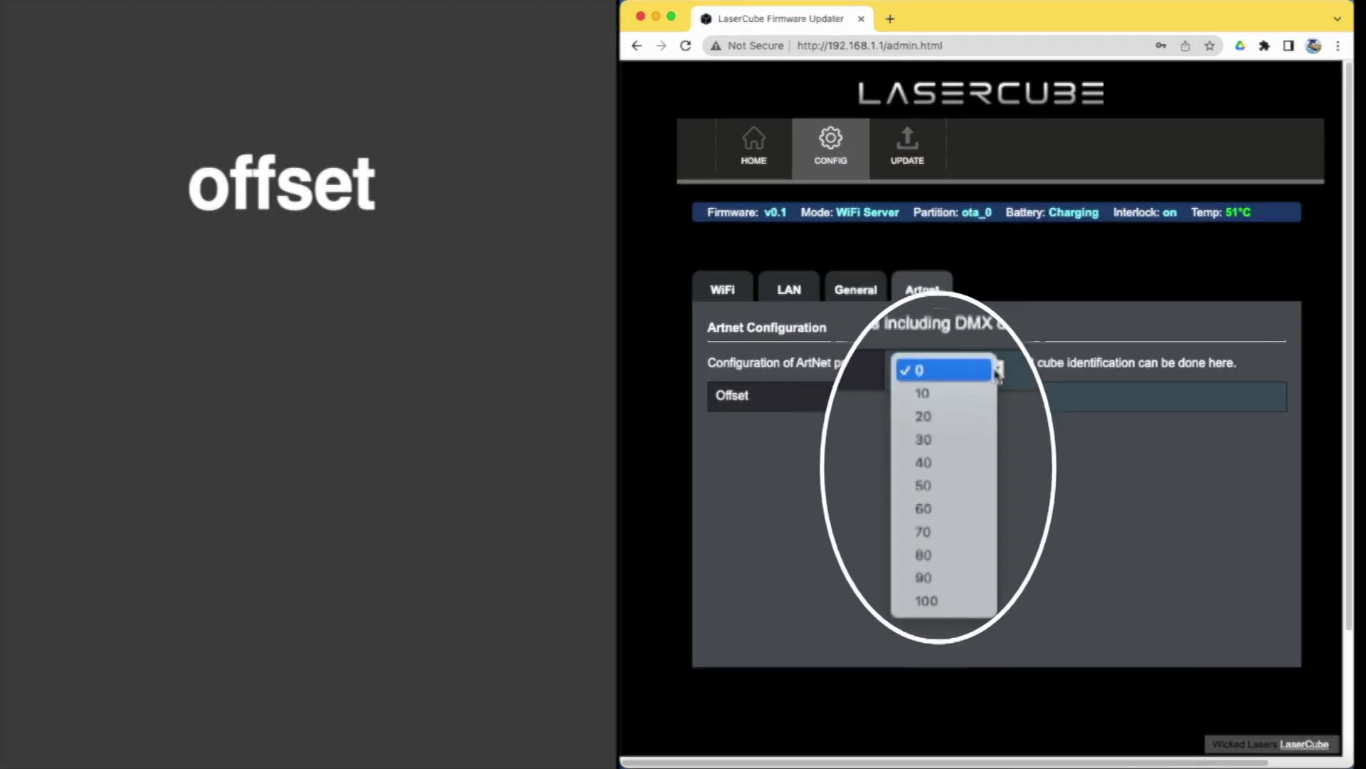
pyautogui.click(946, 398)
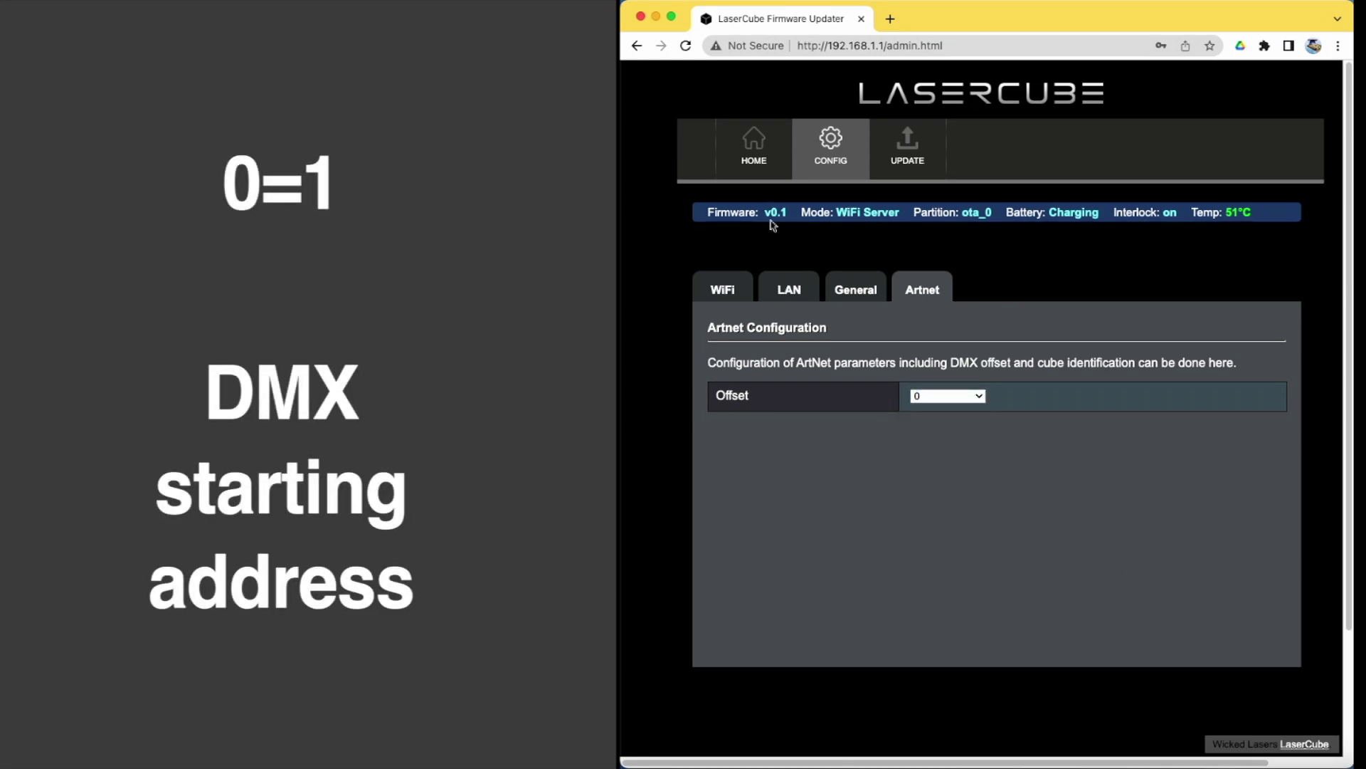
pyautogui.click(753, 142)
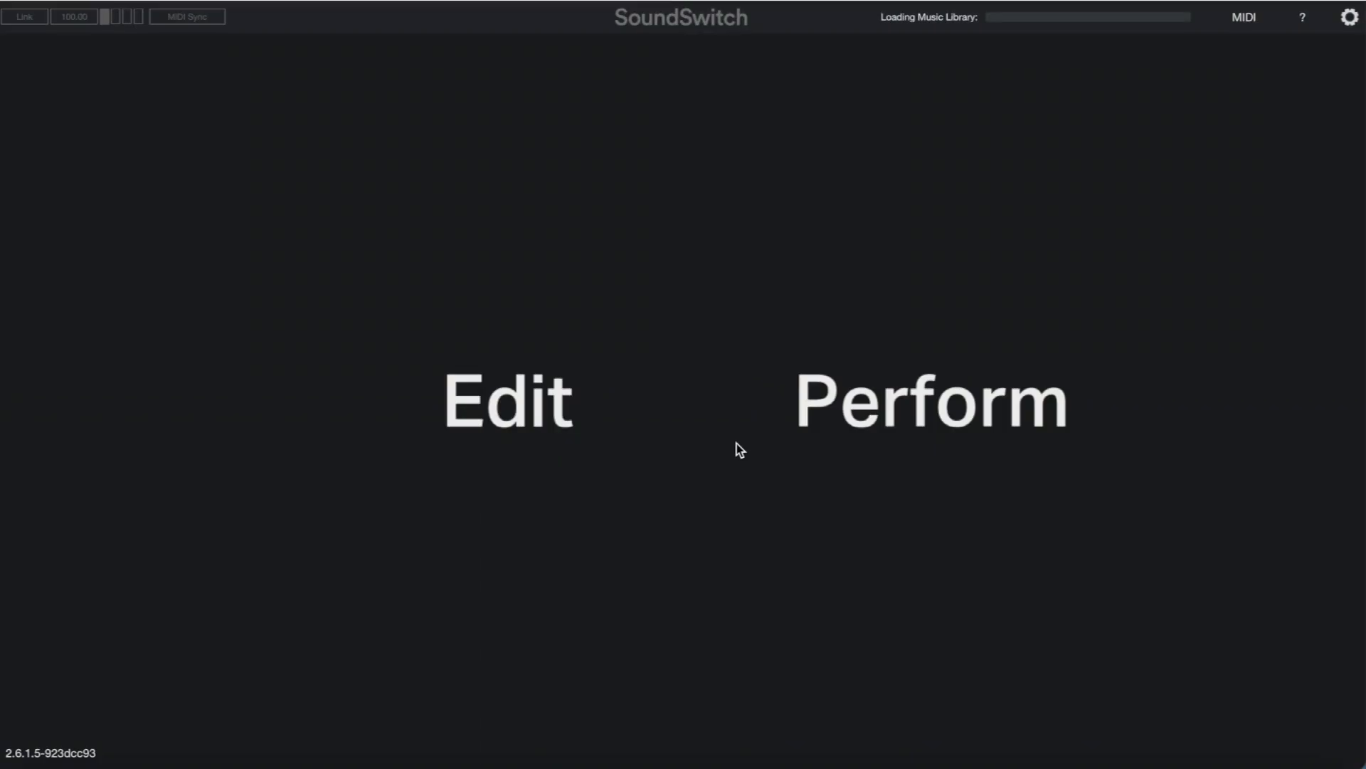
# Step: Enter edit mode and open the DMX setup showing the four RGBW wash fixtures
pyautogui.click(514, 396)
pyautogui.click(955, 59)
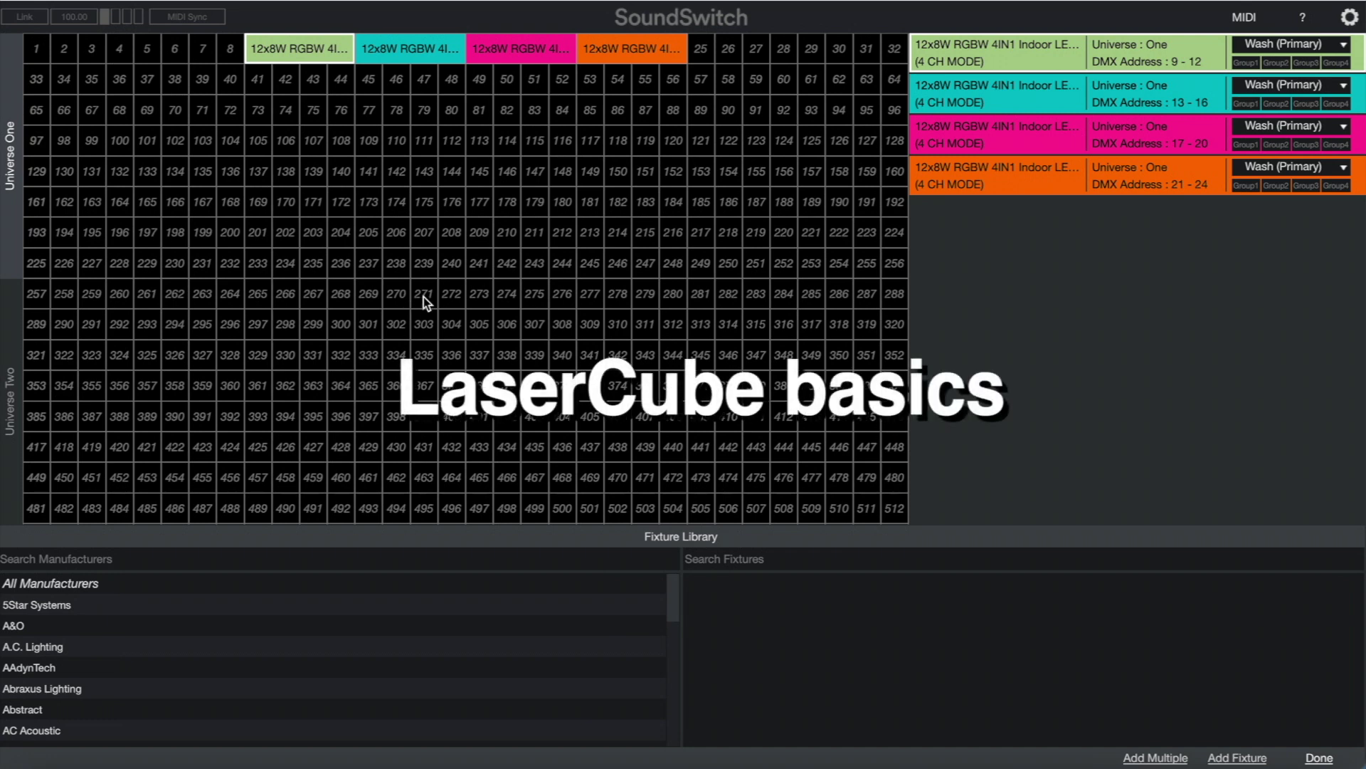
pyautogui.click(1319, 757)
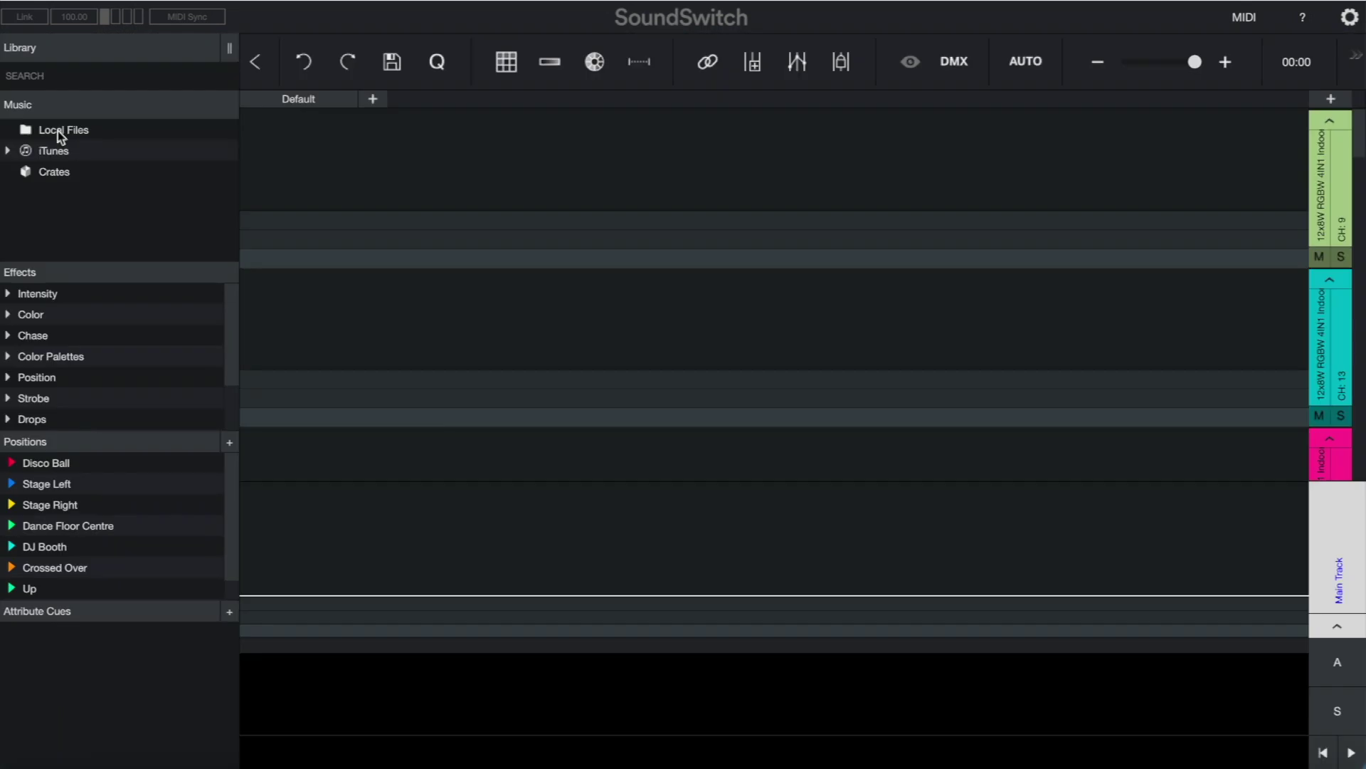
pyautogui.click(60, 132)
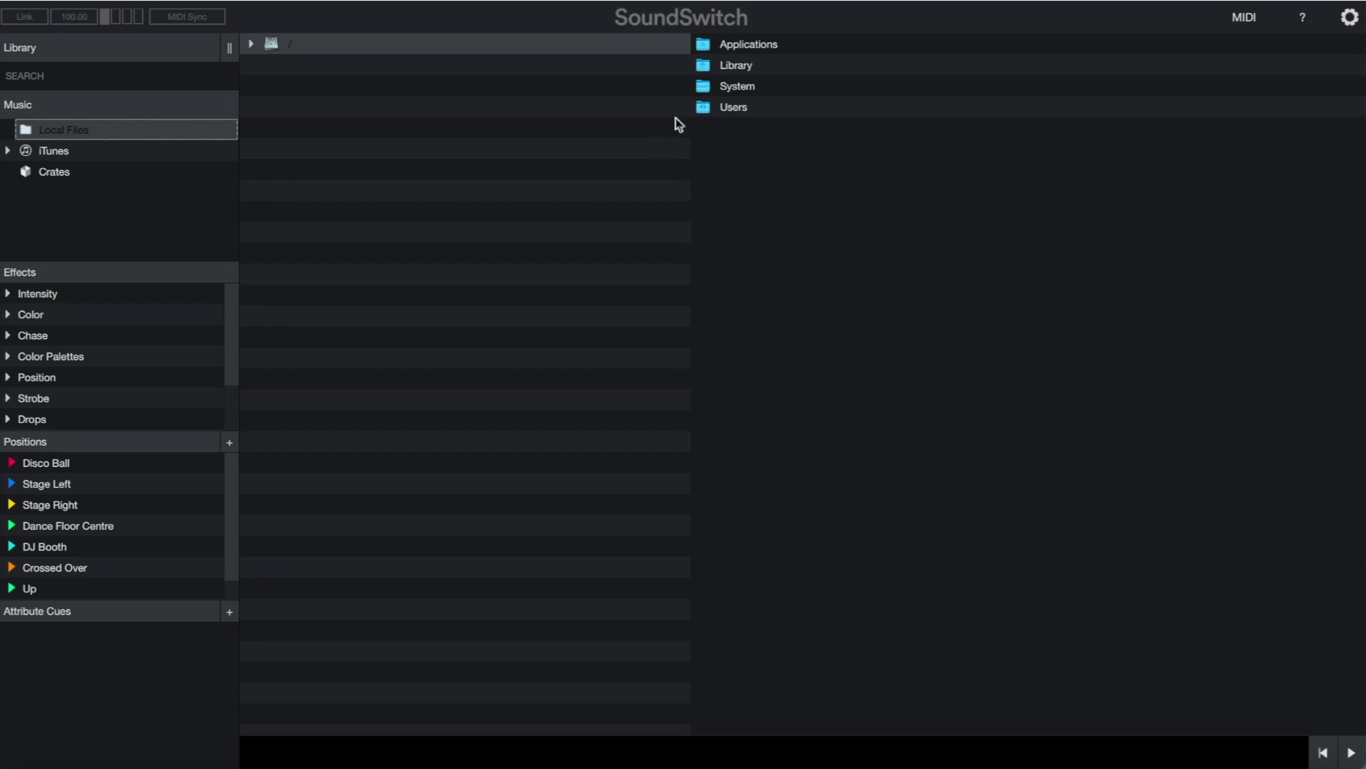
pyautogui.doubleClick(741, 109)
pyautogui.doubleClick(749, 68)
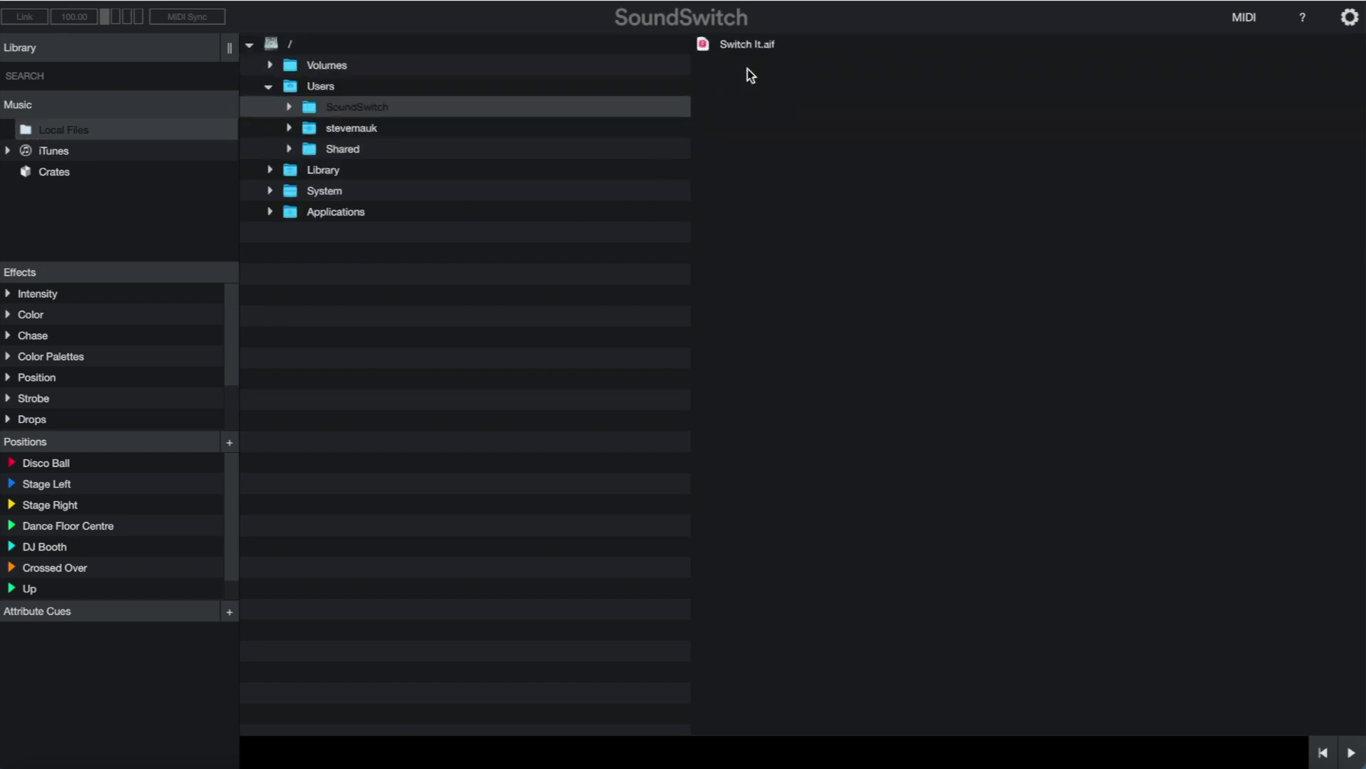
pyautogui.doubleClick(734, 47)
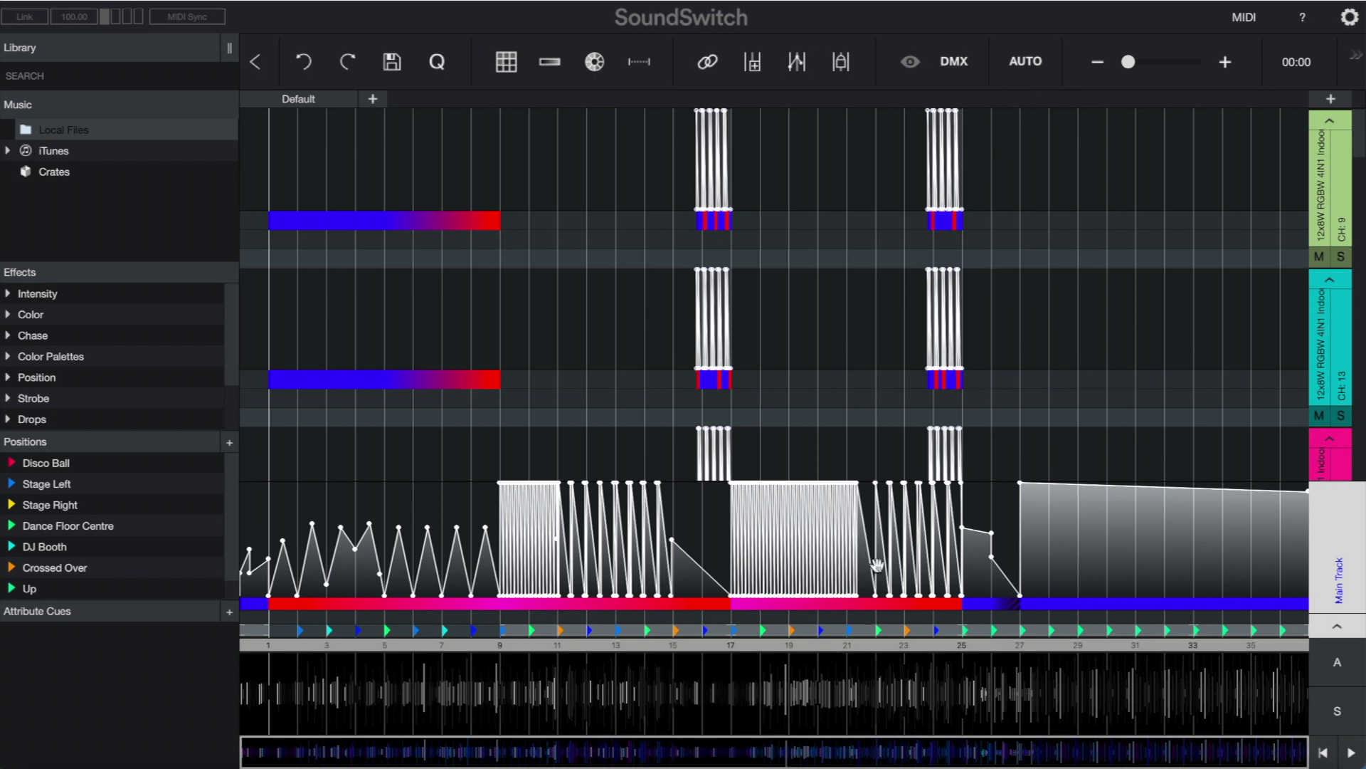
# Step: Play the Switch It.aif light show from partway through and stop it at 01:06
pyautogui.click(1024, 62)
pyautogui.click(564, 187)
pyautogui.press('space')
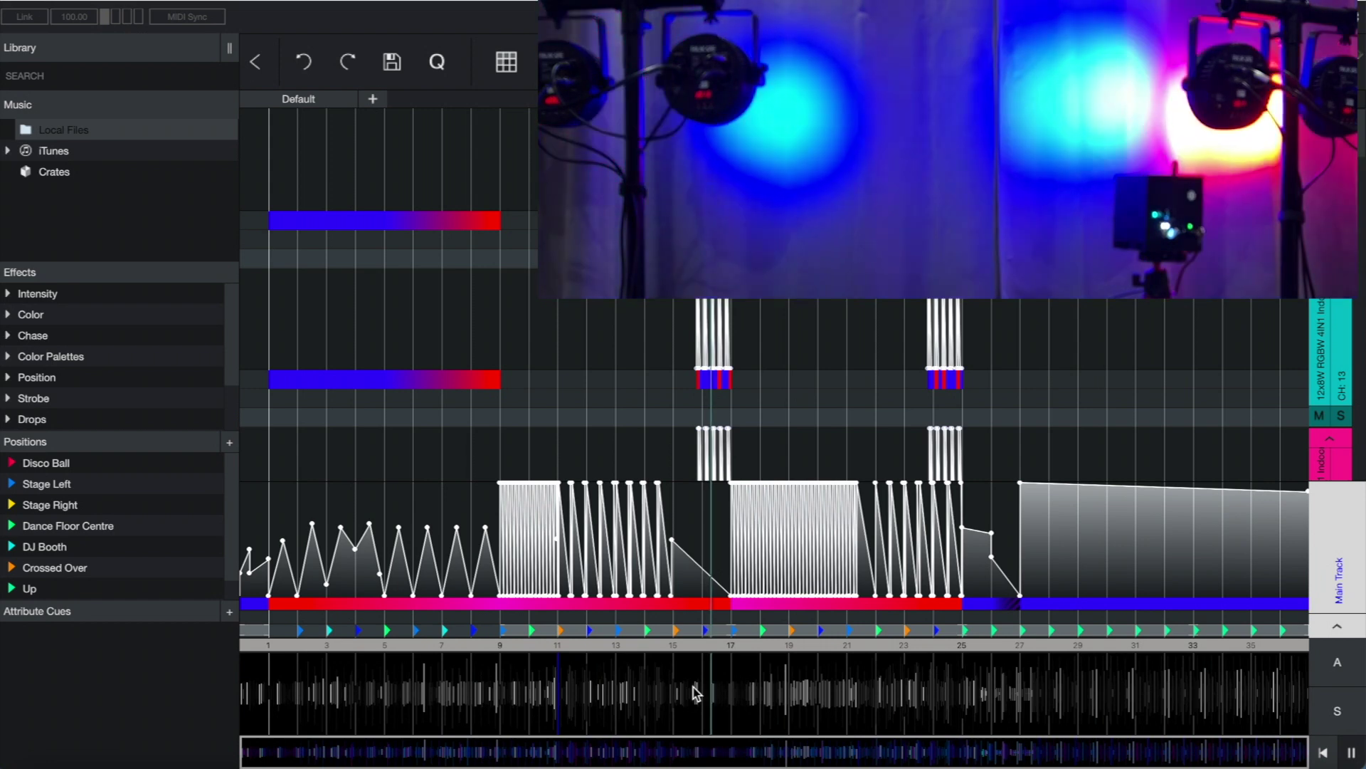
pyautogui.press('space')
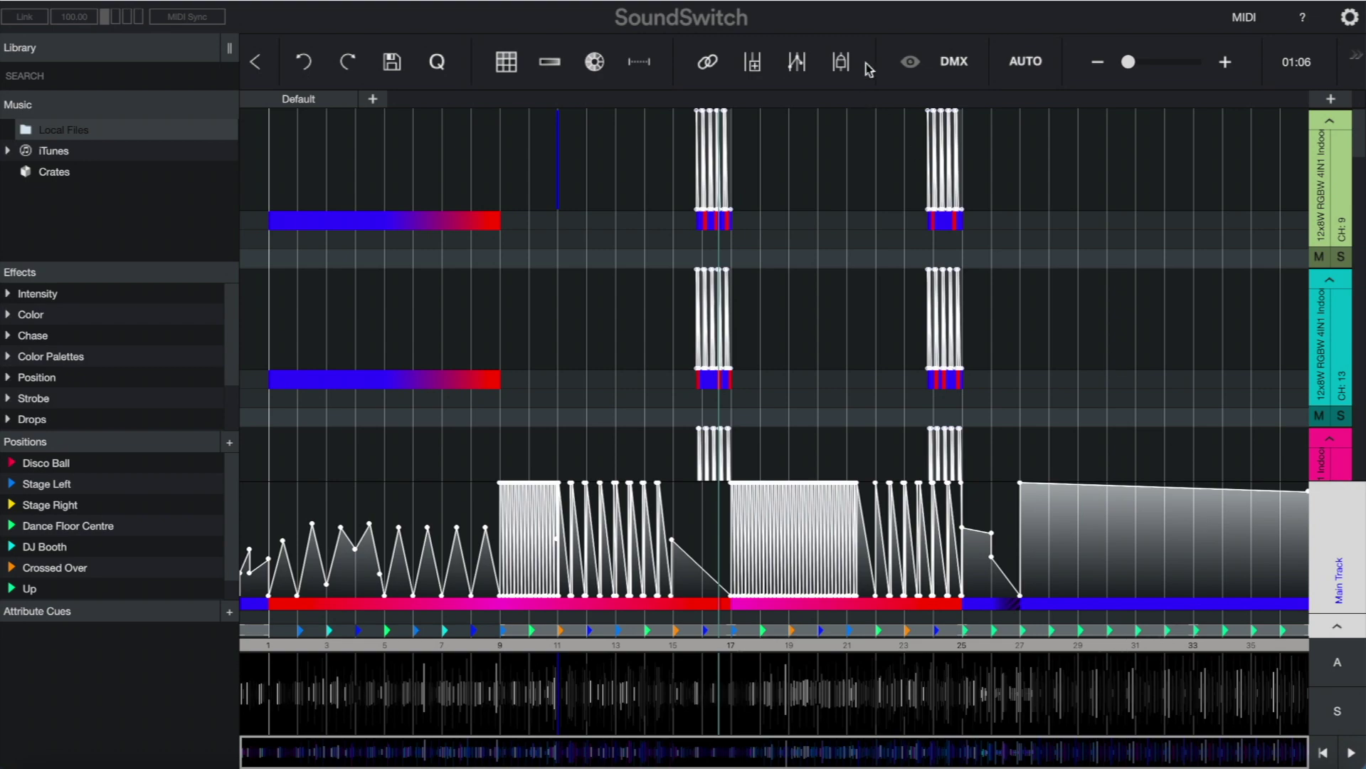
# Step: Patch the LaserCube Cube 2 (Art-Net) fixture at DMX addresses 1–8 and return to the timeline
pyautogui.click(954, 62)
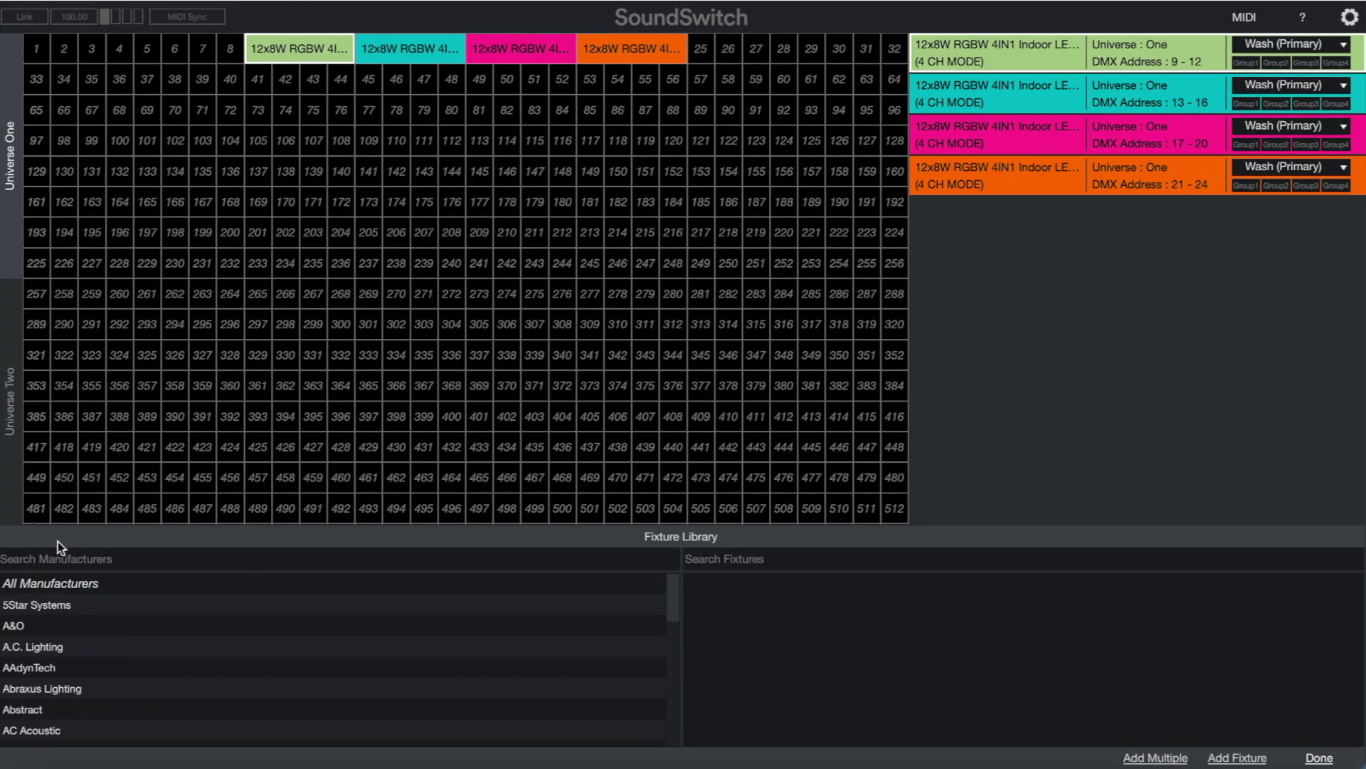
pyautogui.write('L')
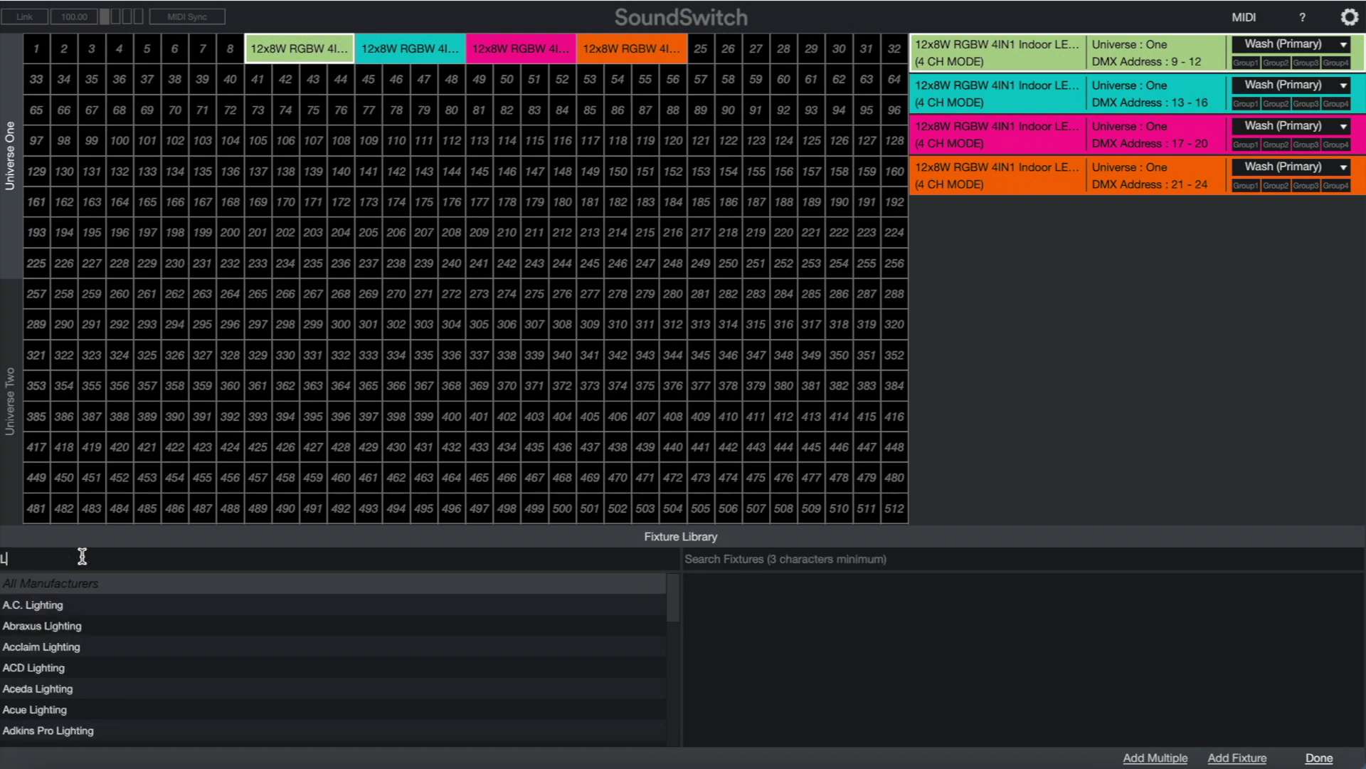
pyautogui.write('aserCube')
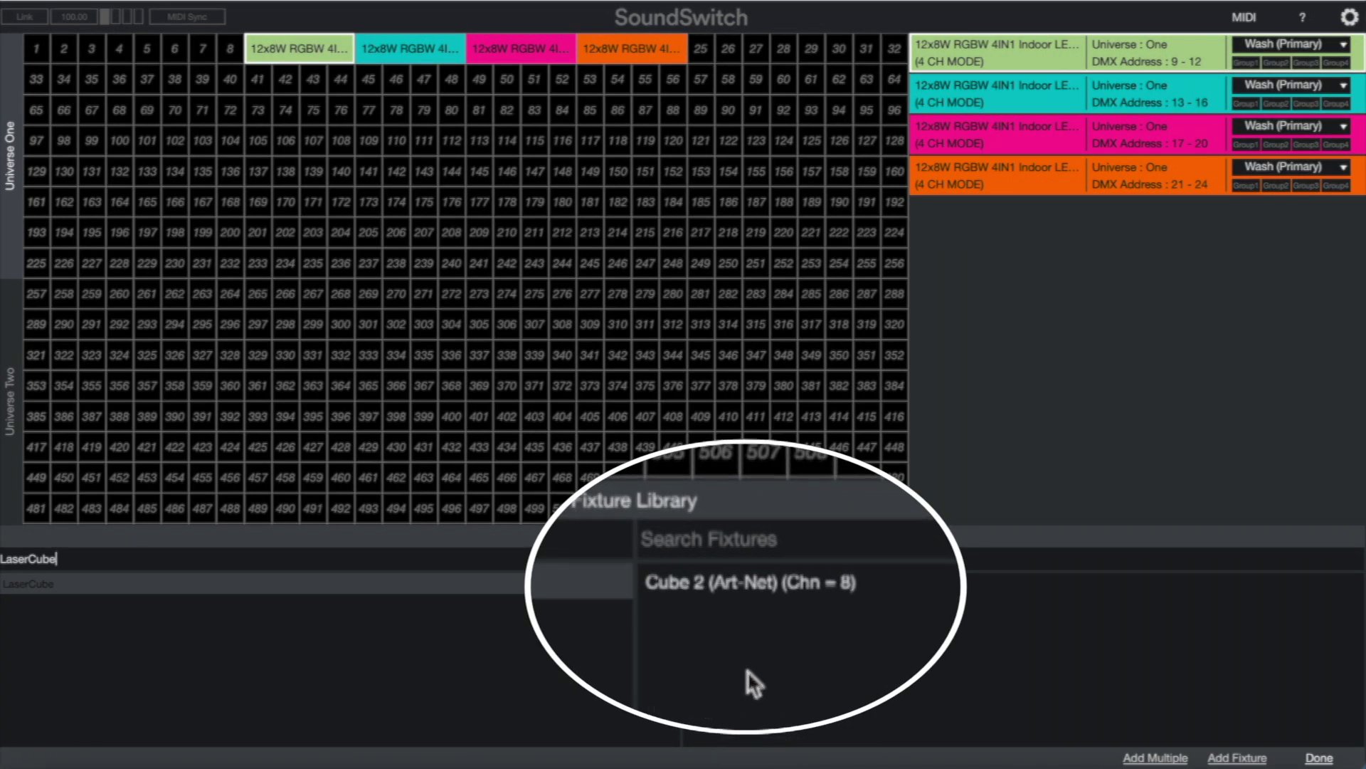
pyautogui.doubleClick(719, 586)
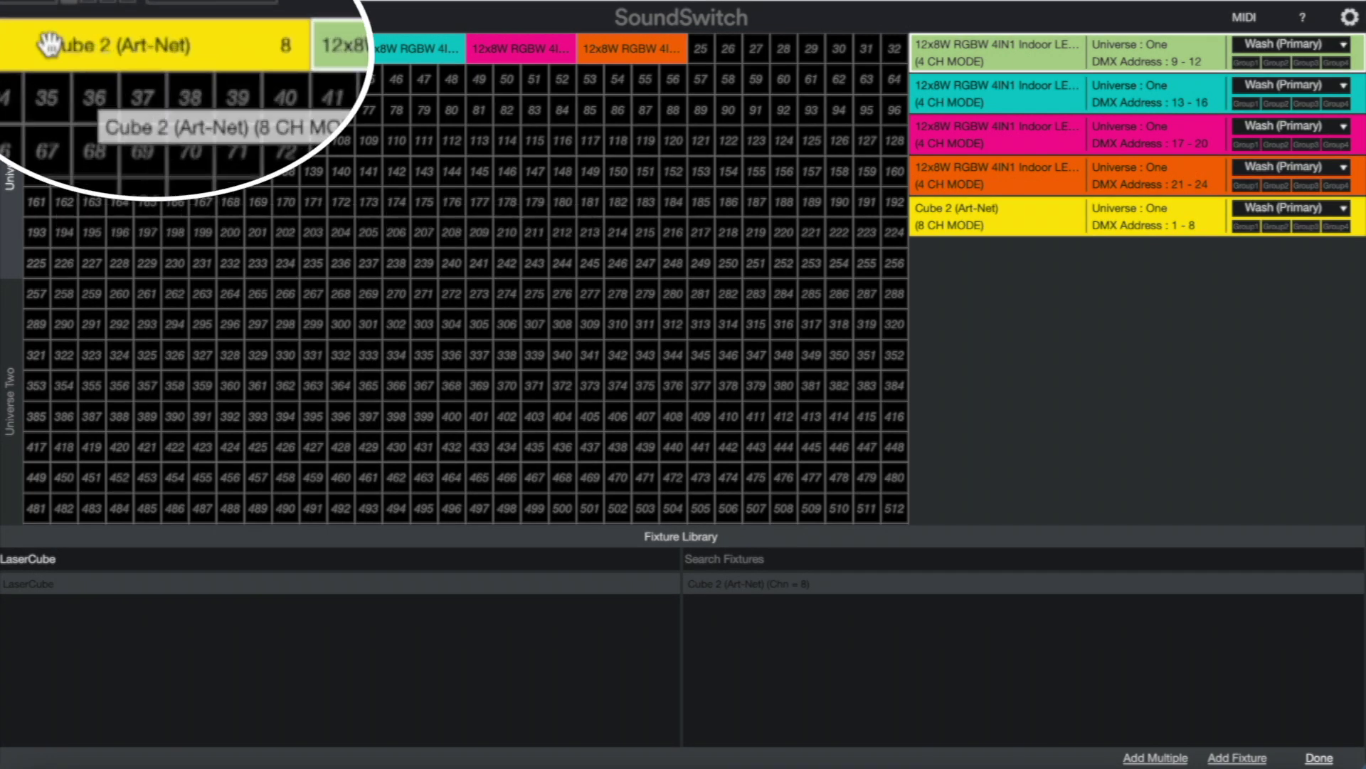
pyautogui.moveTo(119, 55)
pyautogui.mouseDown()
pyautogui.moveTo(152, 161)
pyautogui.moveTo(329, 232)
pyautogui.moveTo(109, 56)
pyautogui.mouseUp()
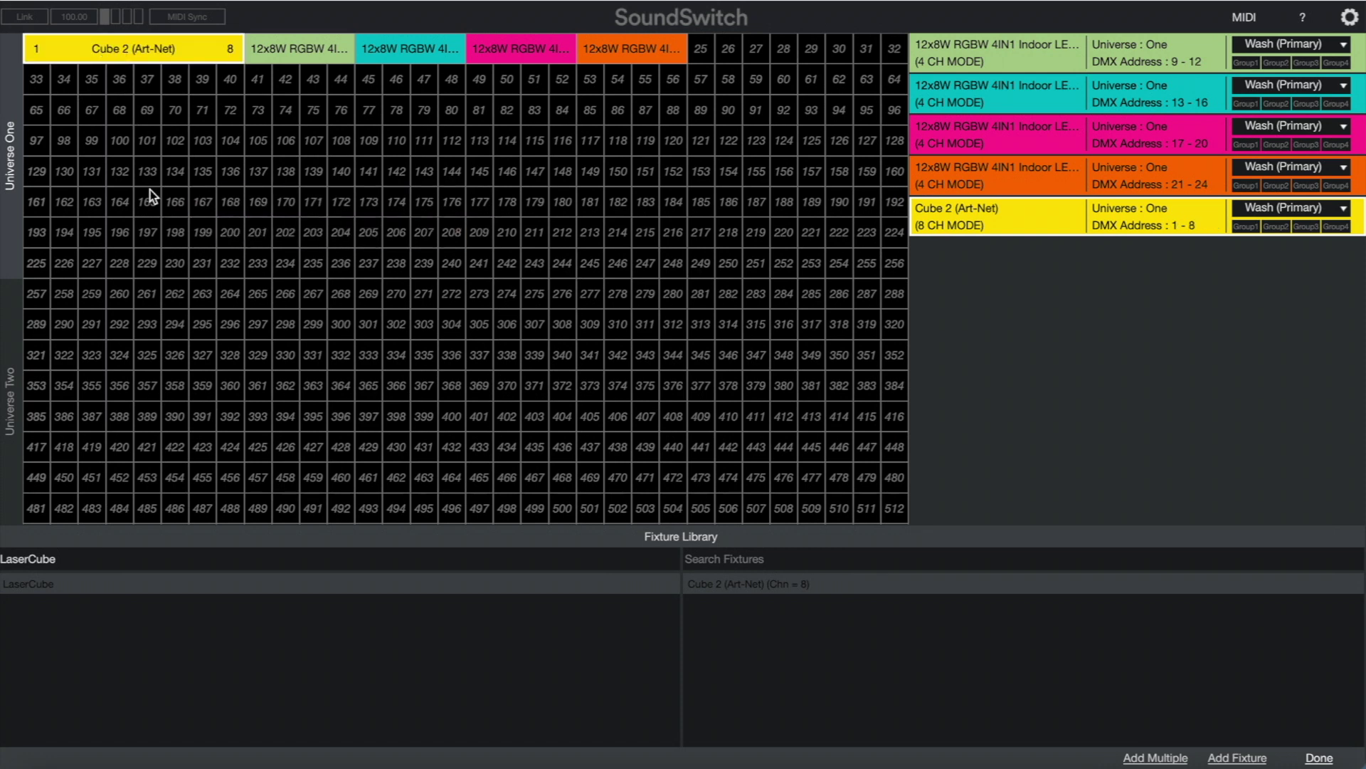
pyautogui.click(1319, 758)
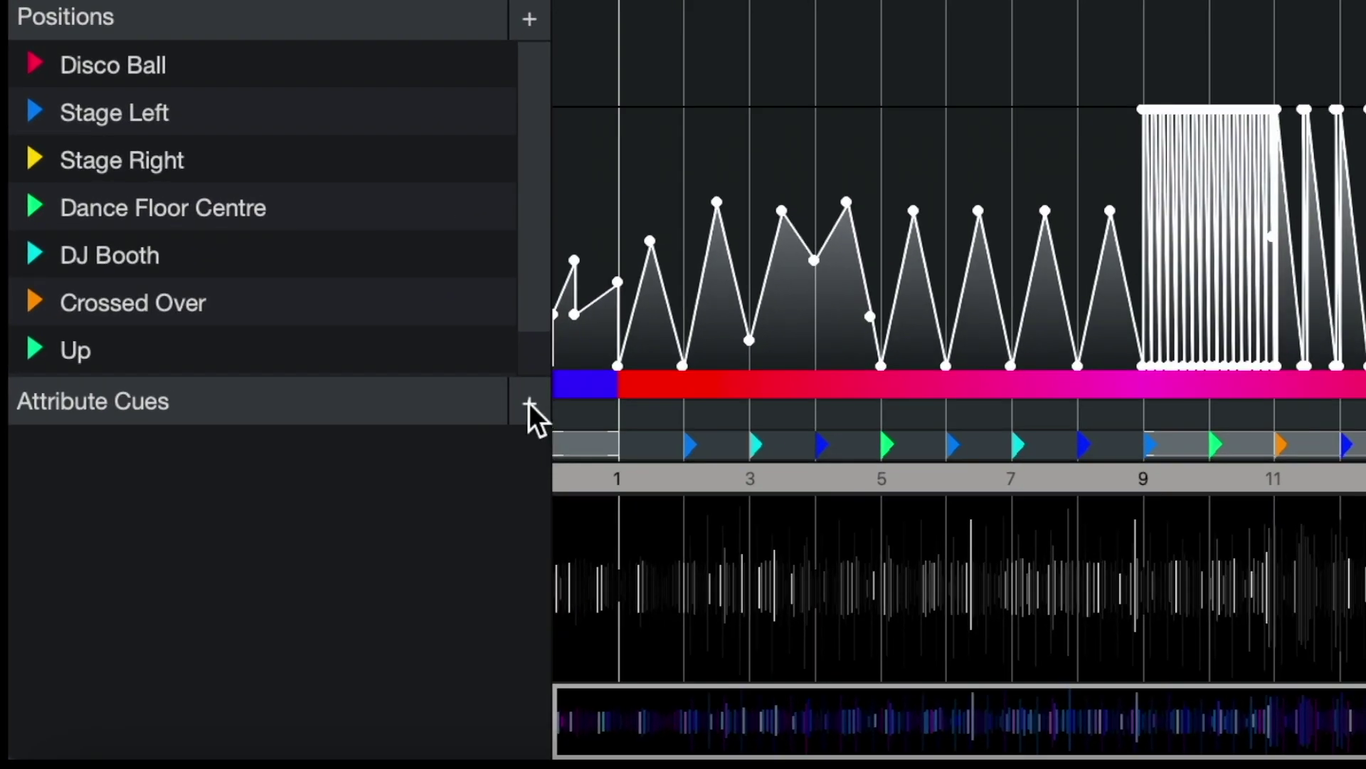
# Step: Create a new attribute cue and show the Cube 2 laser's attributes in it
pyautogui.click(528, 402)
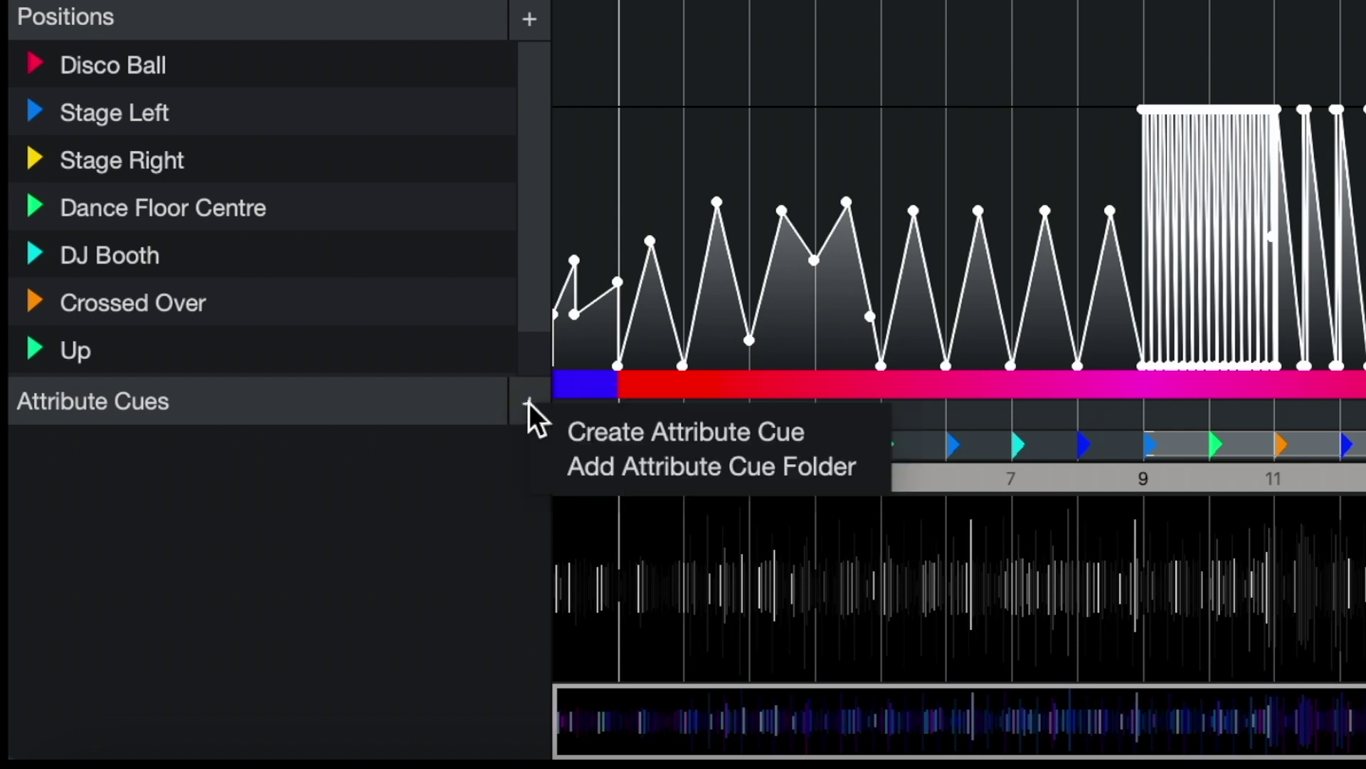
pyautogui.click(650, 436)
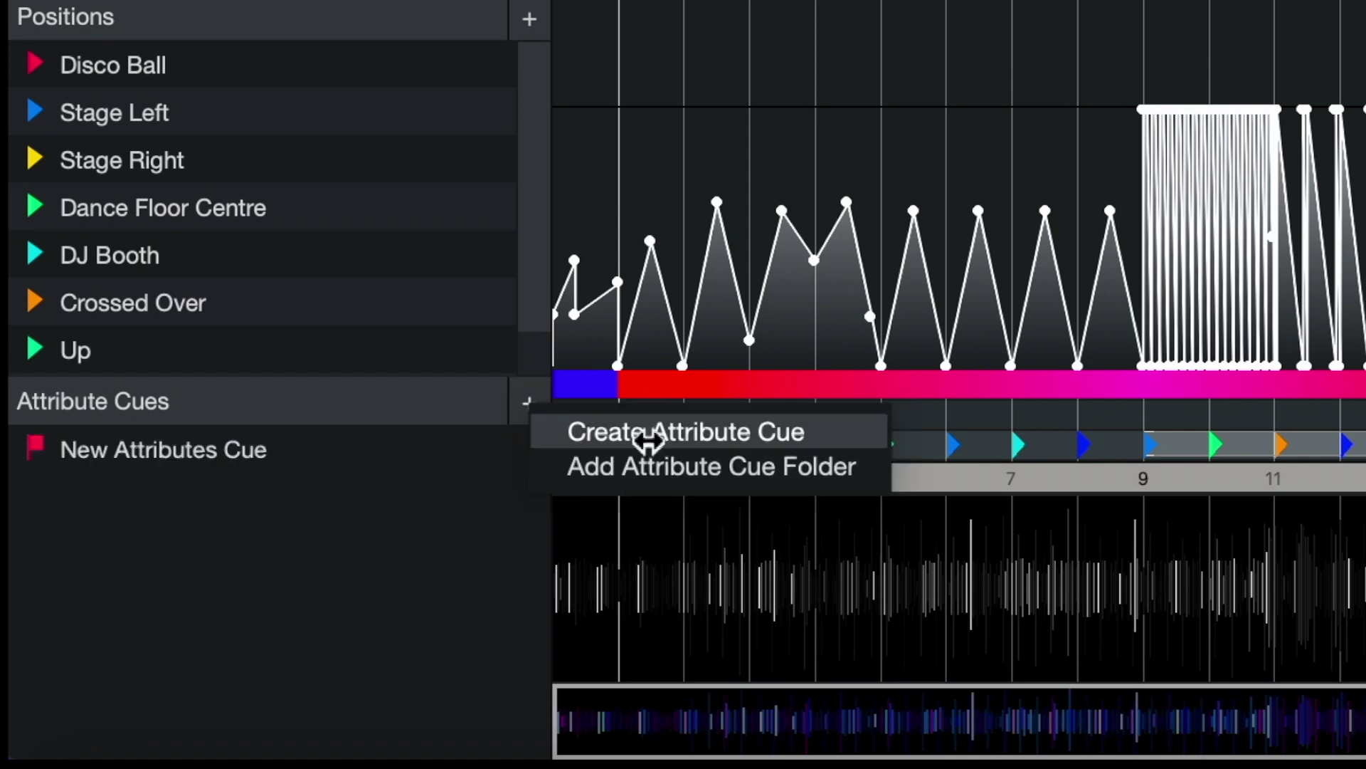
pyautogui.doubleClick(142, 454)
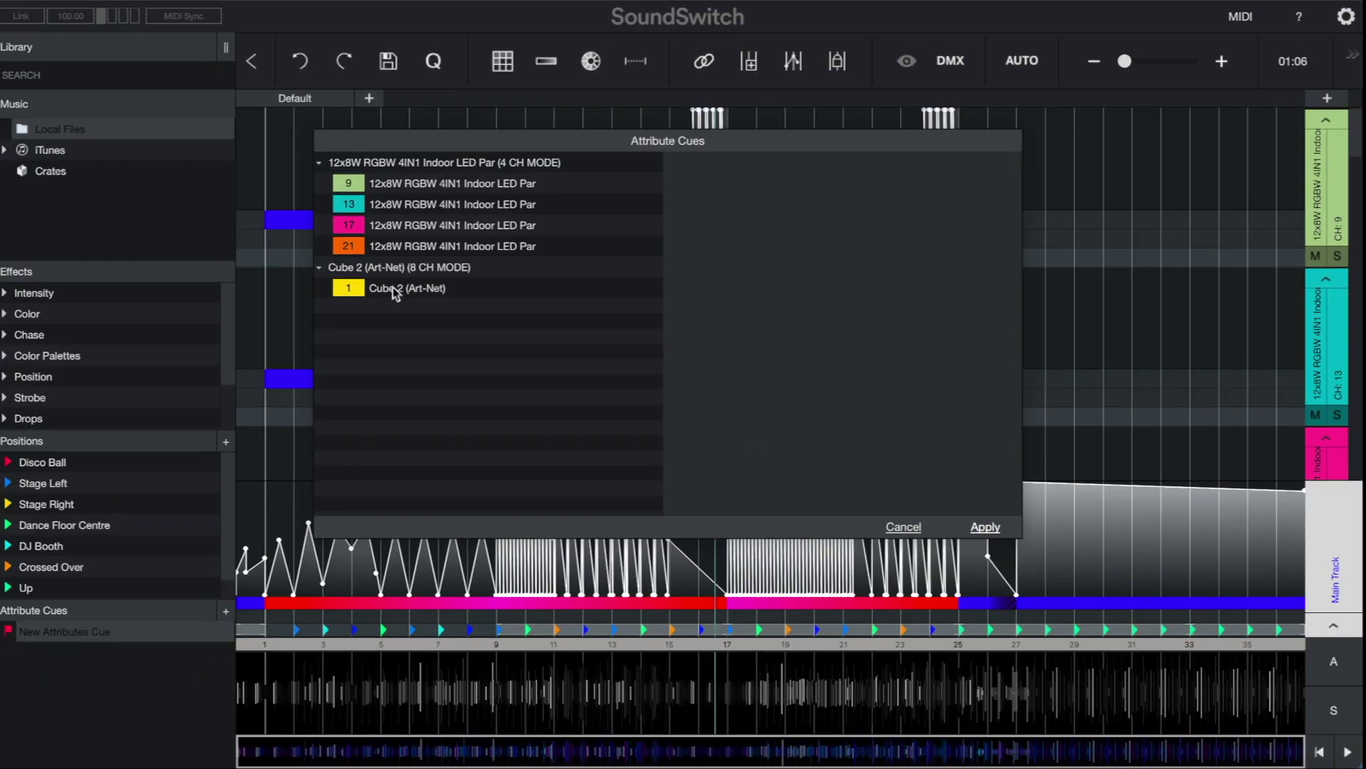
pyautogui.click(406, 225)
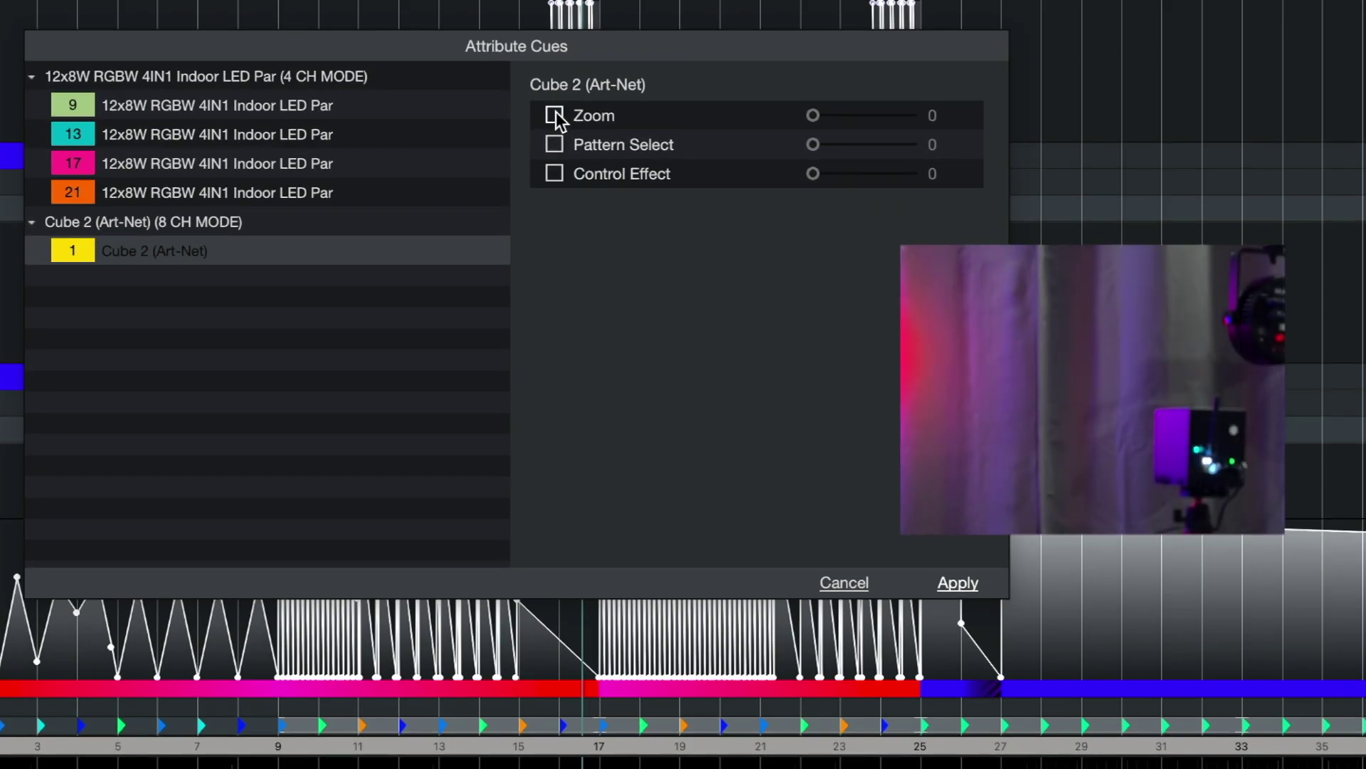
# Step: Enable Cube 2's Zoom at 255 and Pattern Select at 6, then apply the cue
pyautogui.click(554, 116)
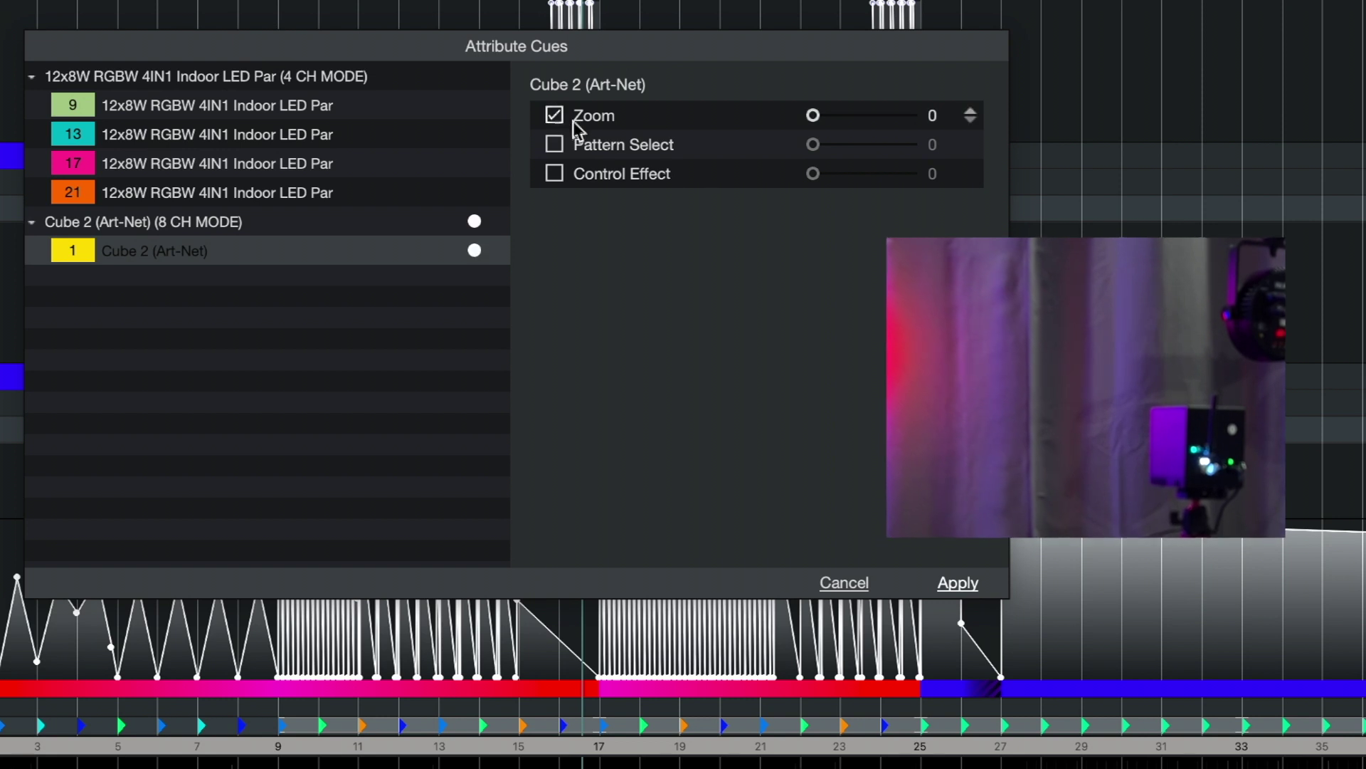
pyautogui.moveTo(813, 115); pyautogui.dragTo(993, 155)
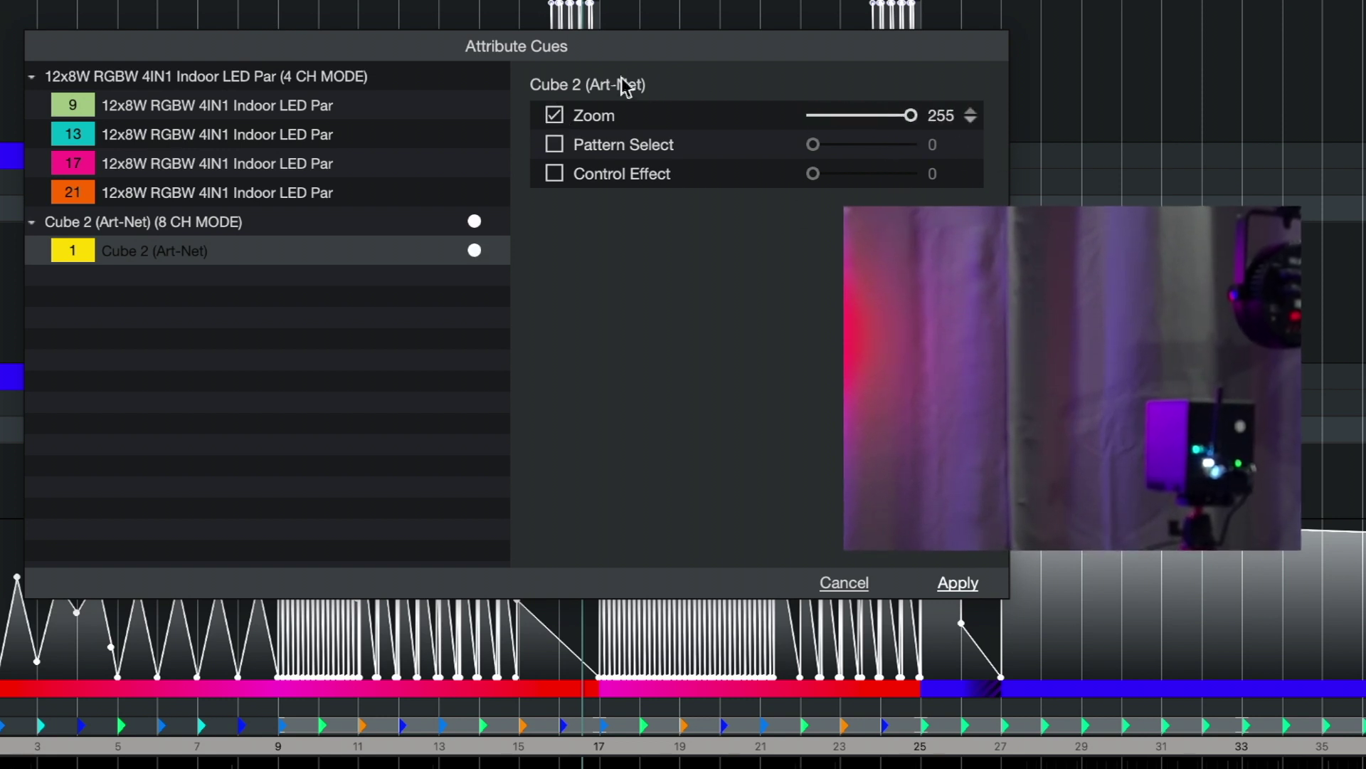
pyautogui.click(555, 145)
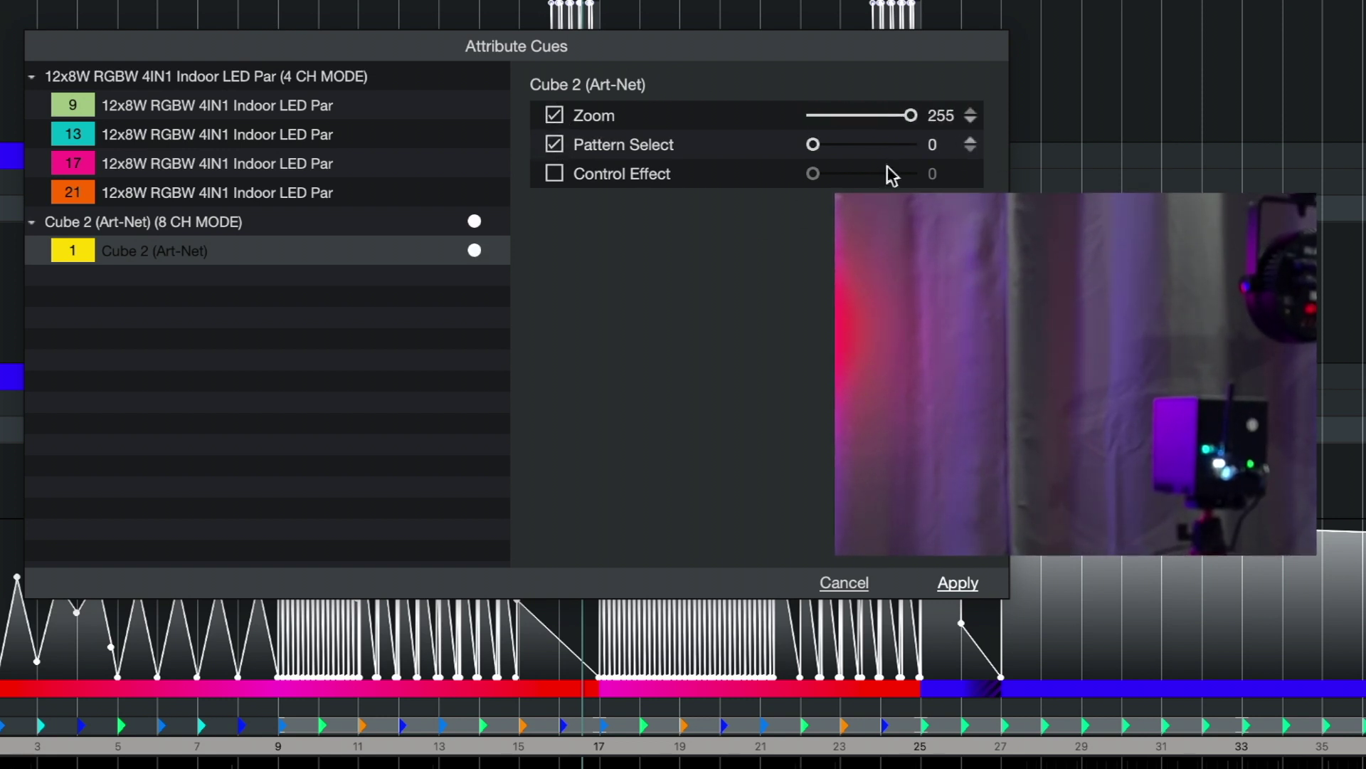
pyautogui.click(971, 139)
pyautogui.click(971, 140)
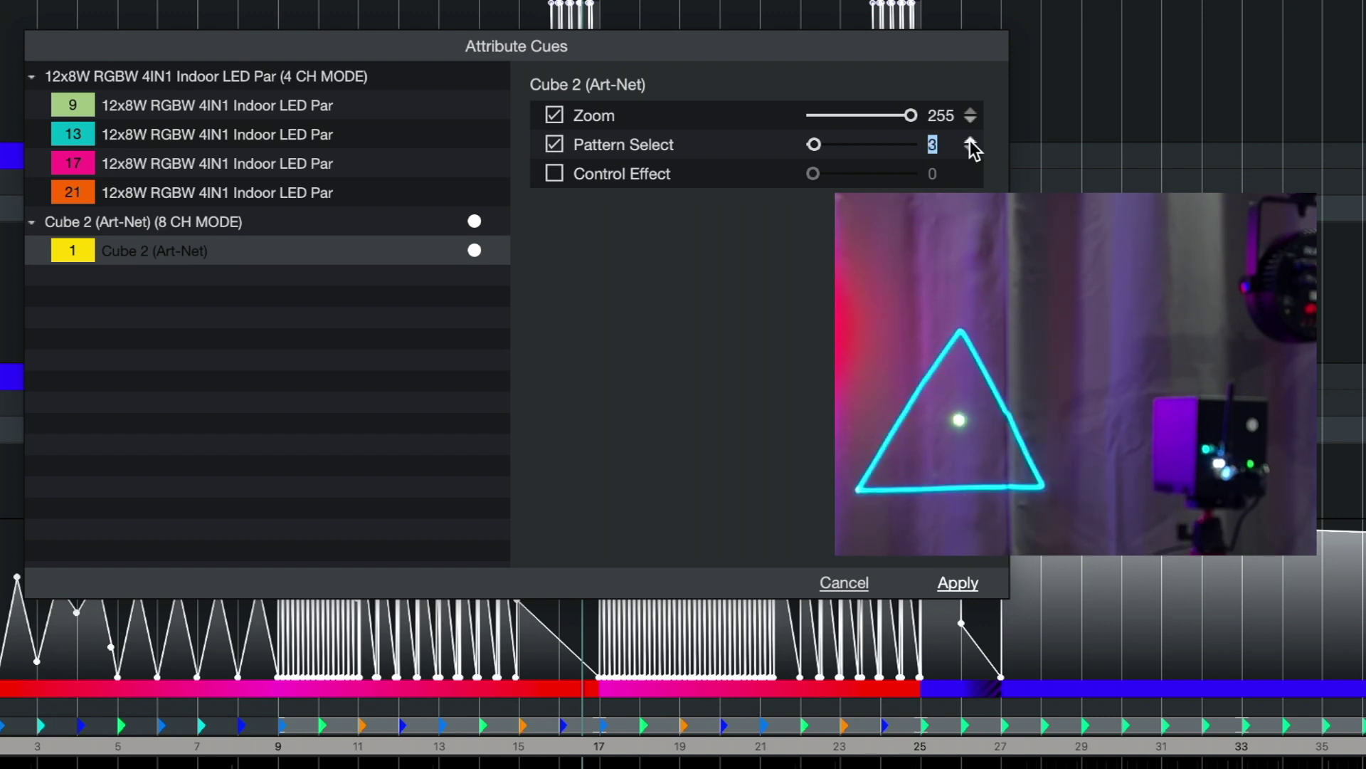
pyautogui.click(971, 139)
pyautogui.click(971, 139)
pyautogui.click(970, 140)
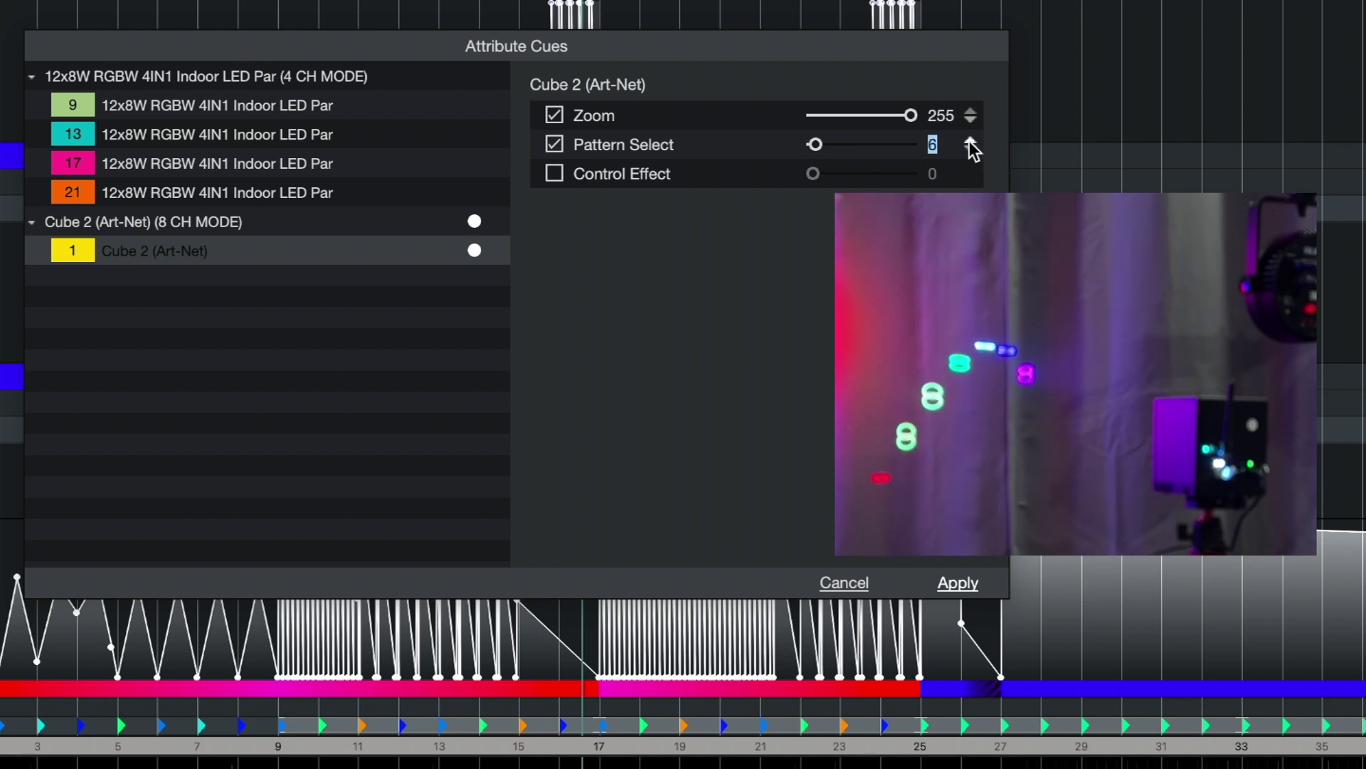
pyautogui.click(961, 584)
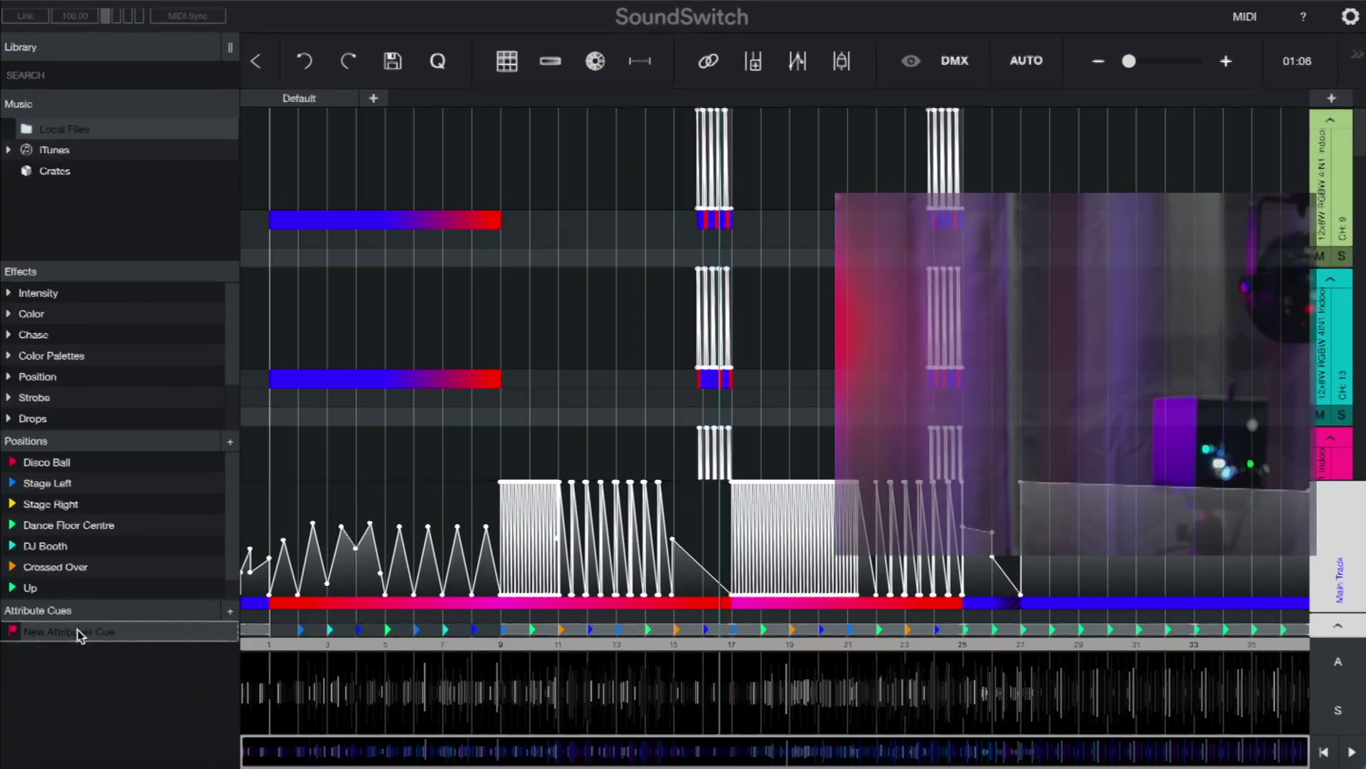
# Step: Rename the first new attribute cue to Circles
pyautogui.rightClick(77, 631)
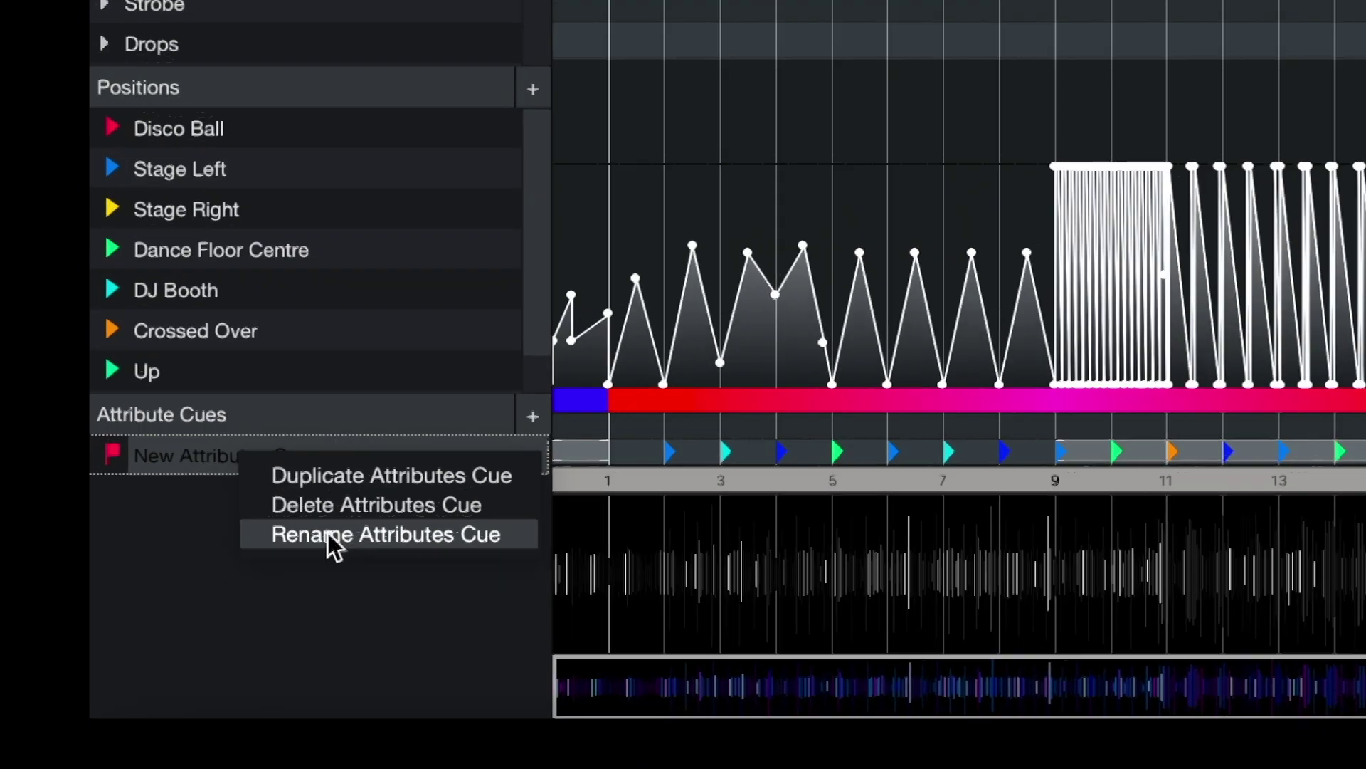
pyautogui.click(125, 672)
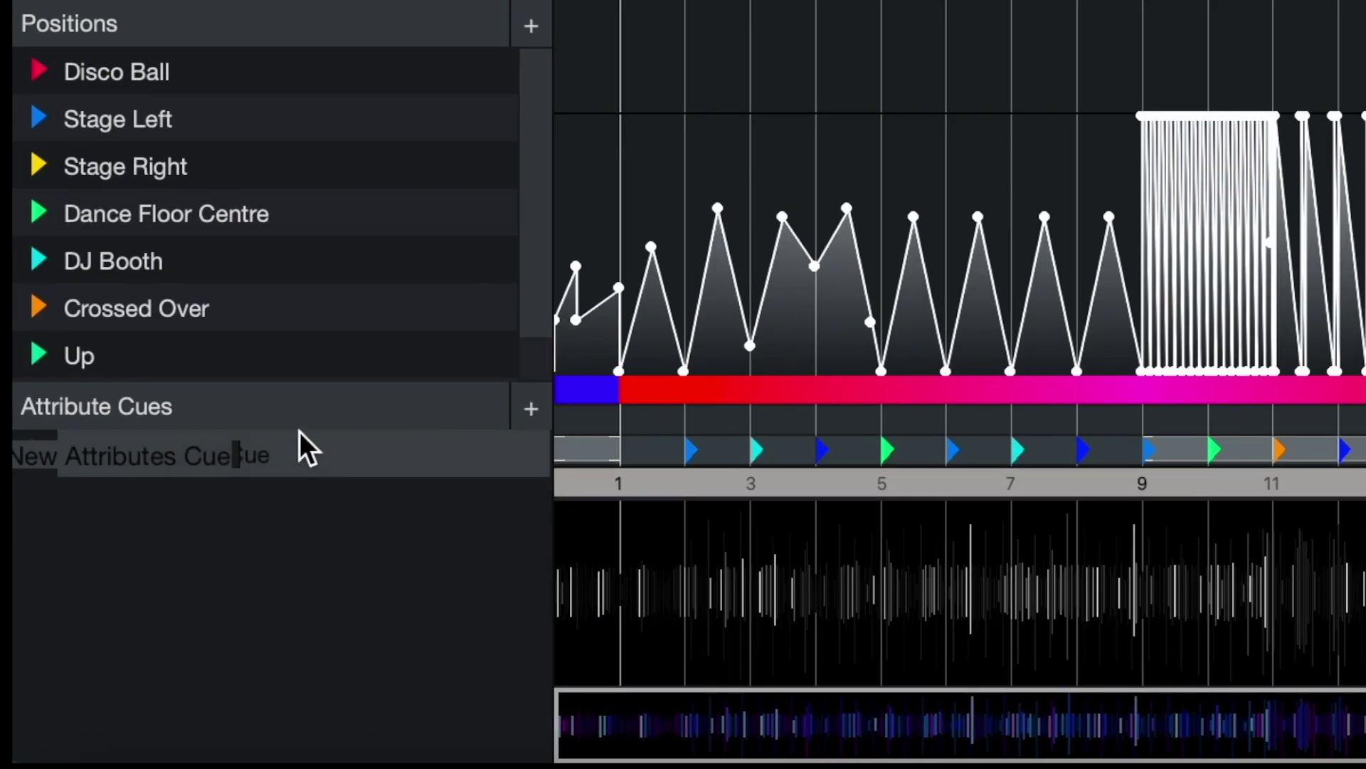
pyautogui.write('Cir')
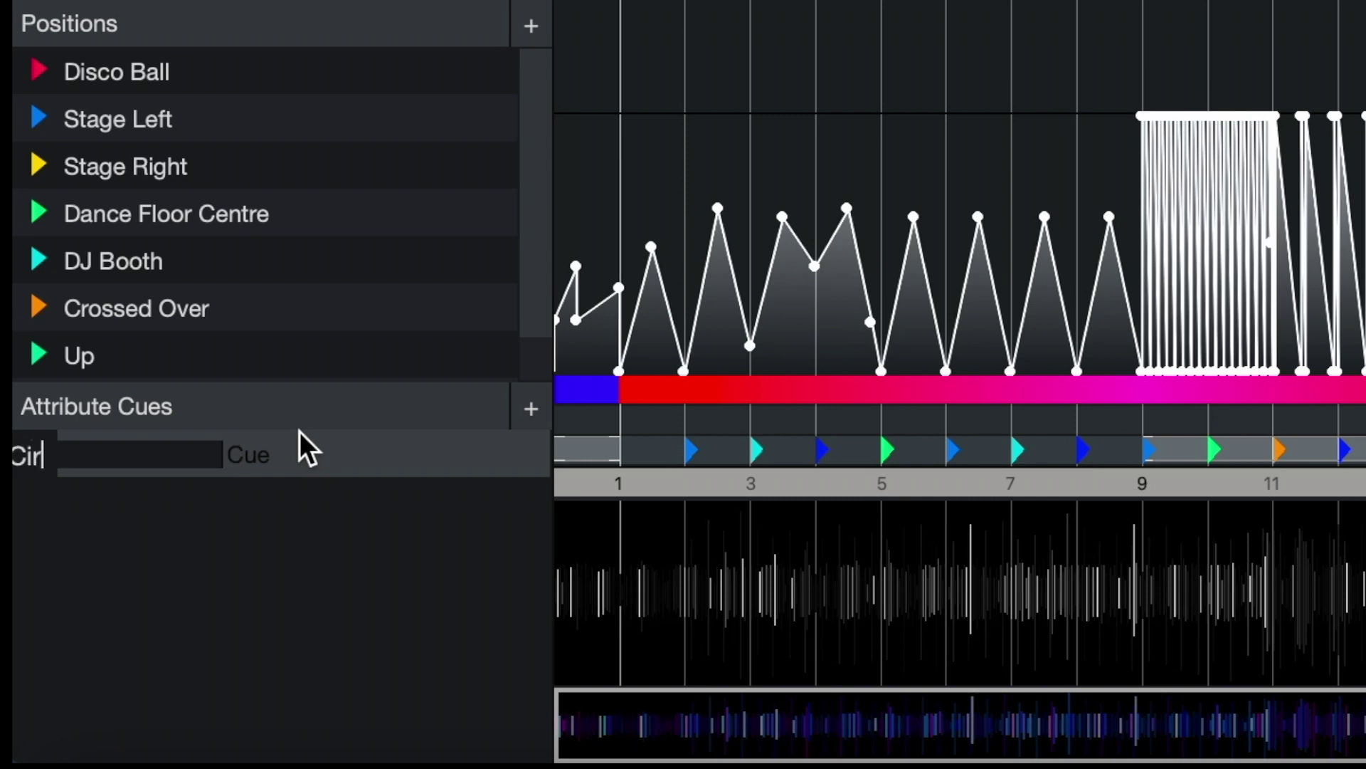
pyautogui.write('cles')
pyautogui.press('Return')
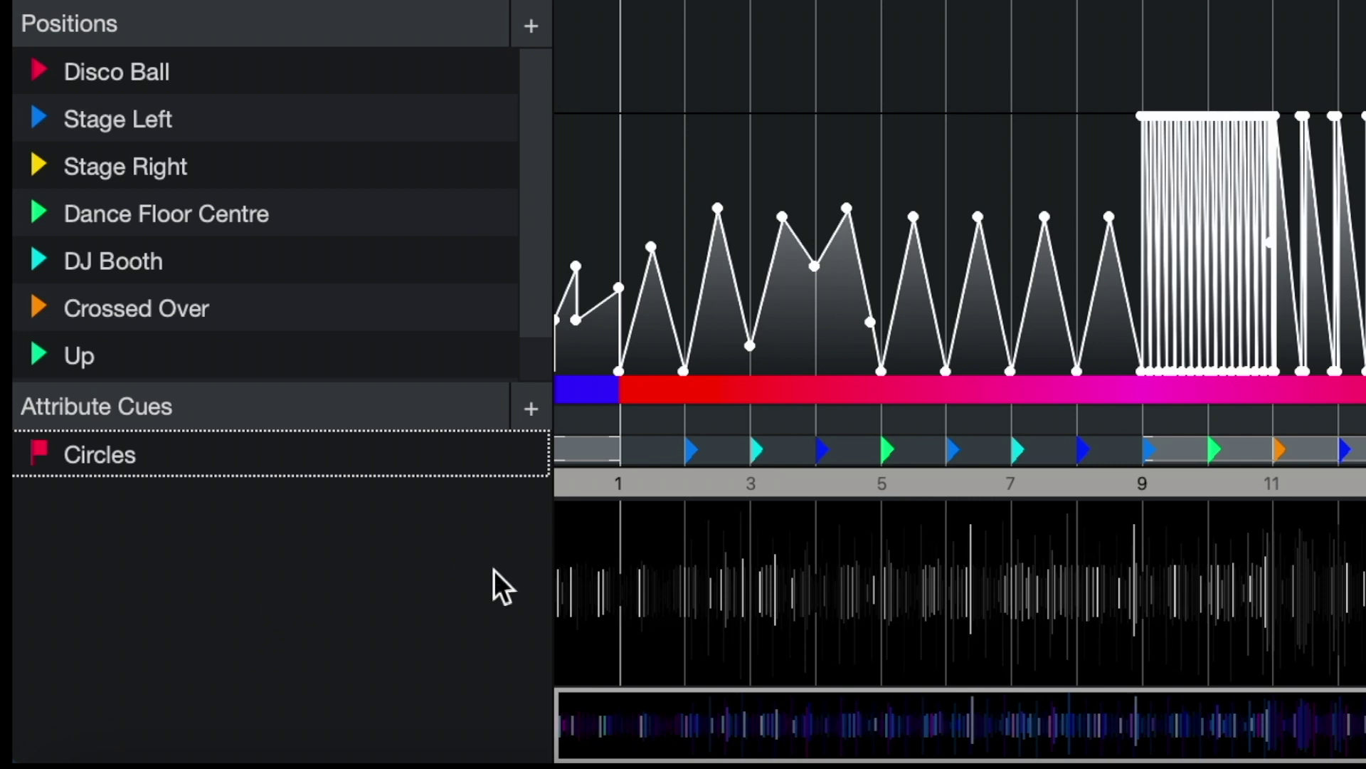
# Step: Create a second attribute cue with Cube 2's Pattern Select enabled and stepped past 3
pyautogui.click(532, 407)
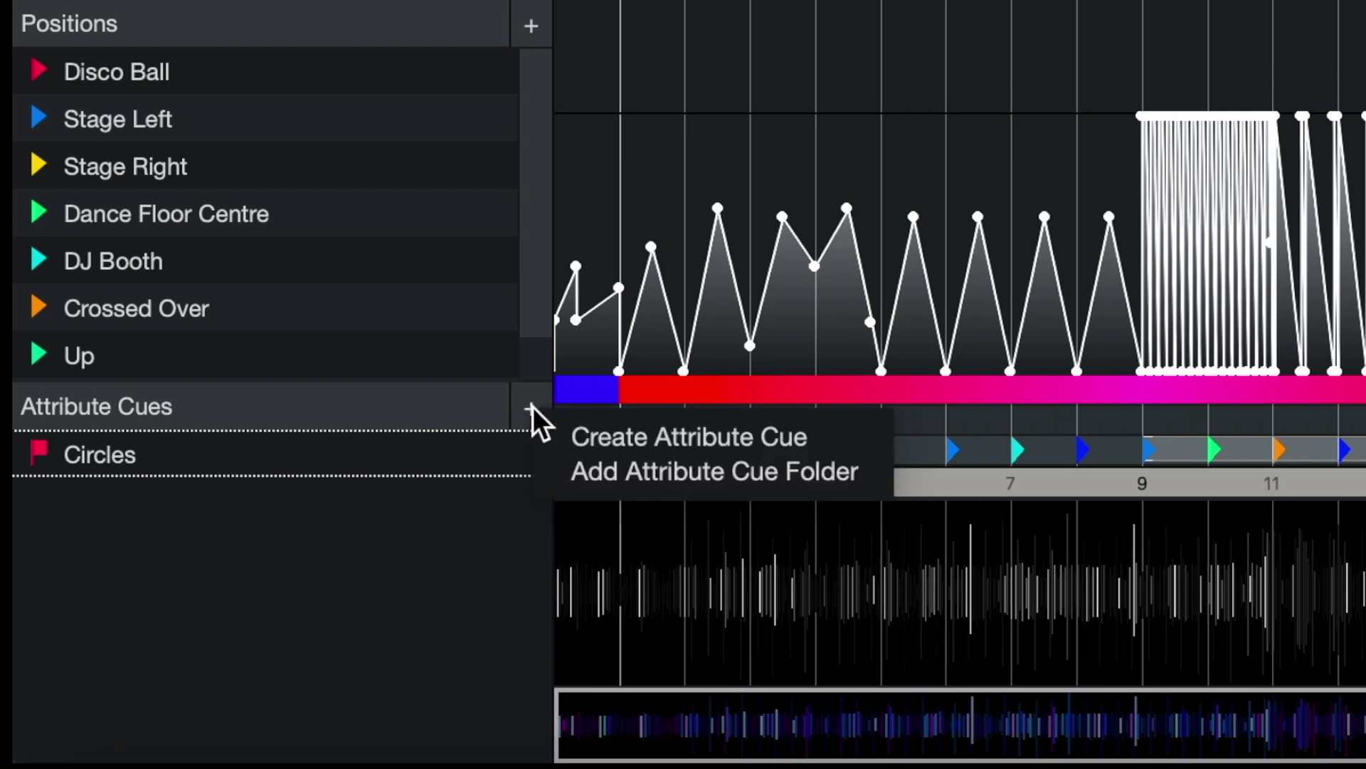
pyautogui.click(639, 425)
pyautogui.doubleClick(165, 498)
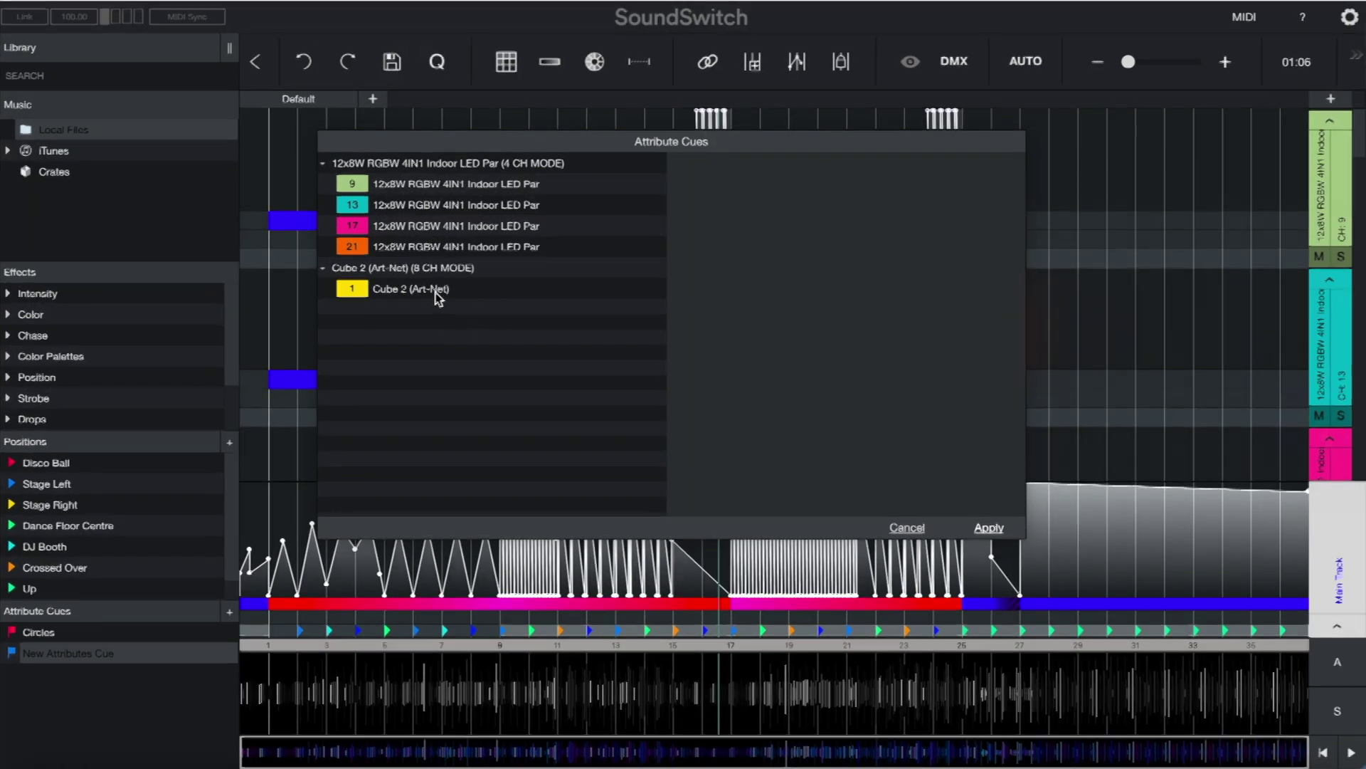
pyautogui.click(437, 292)
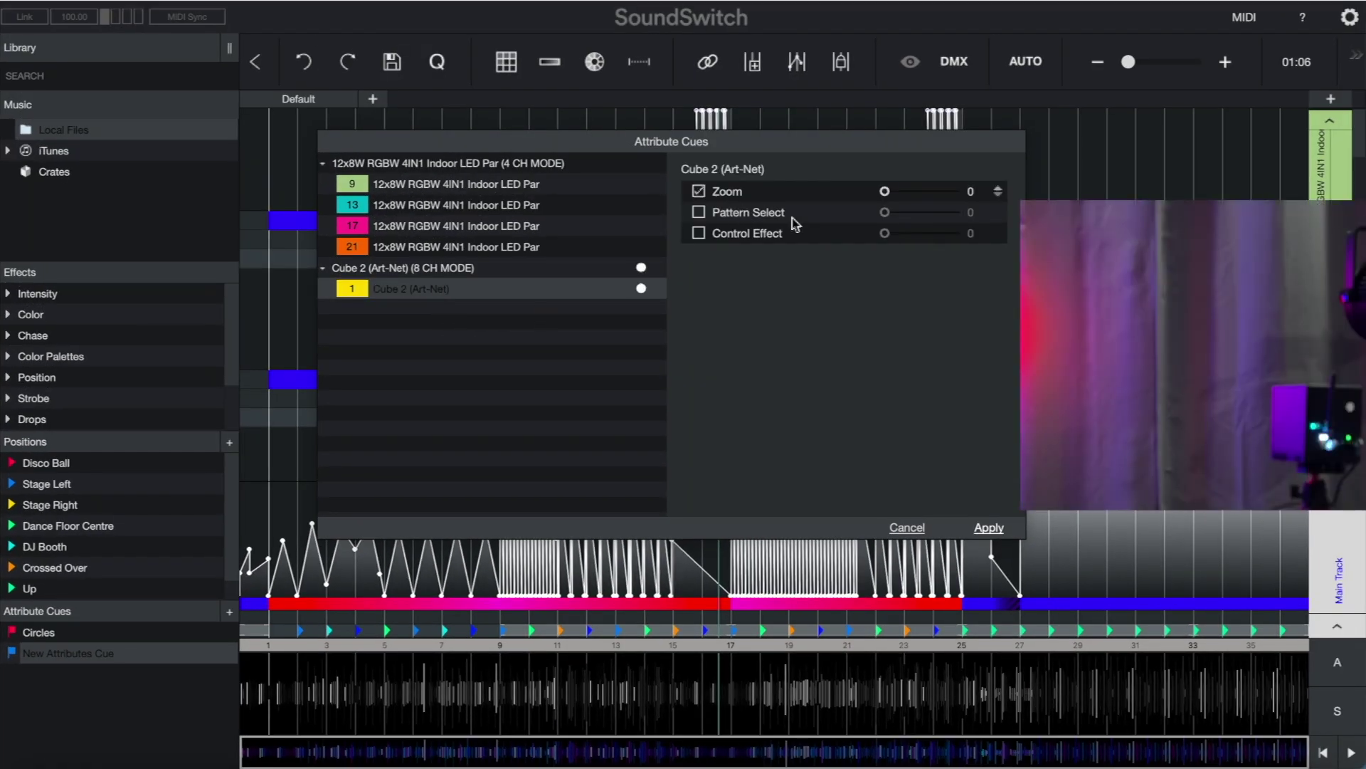
pyautogui.click(998, 209)
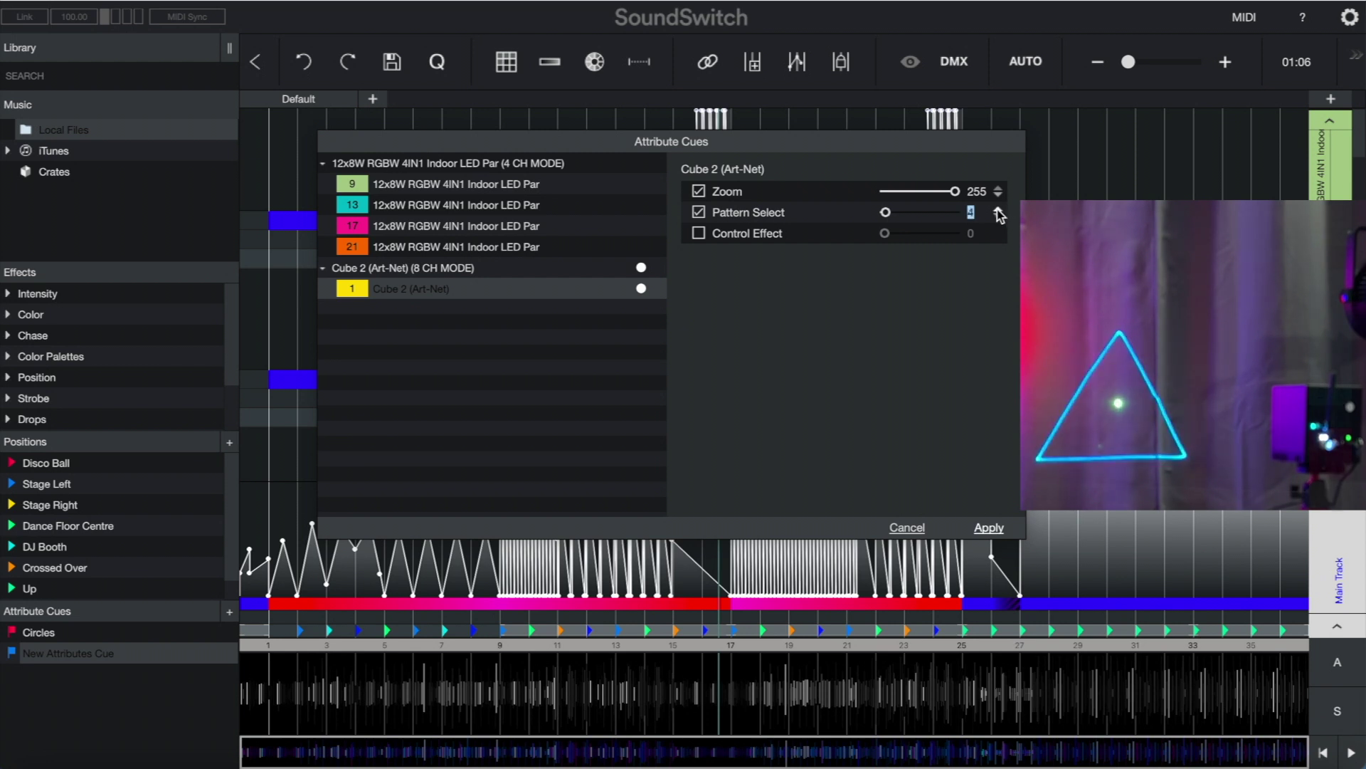
pyautogui.click(998, 210)
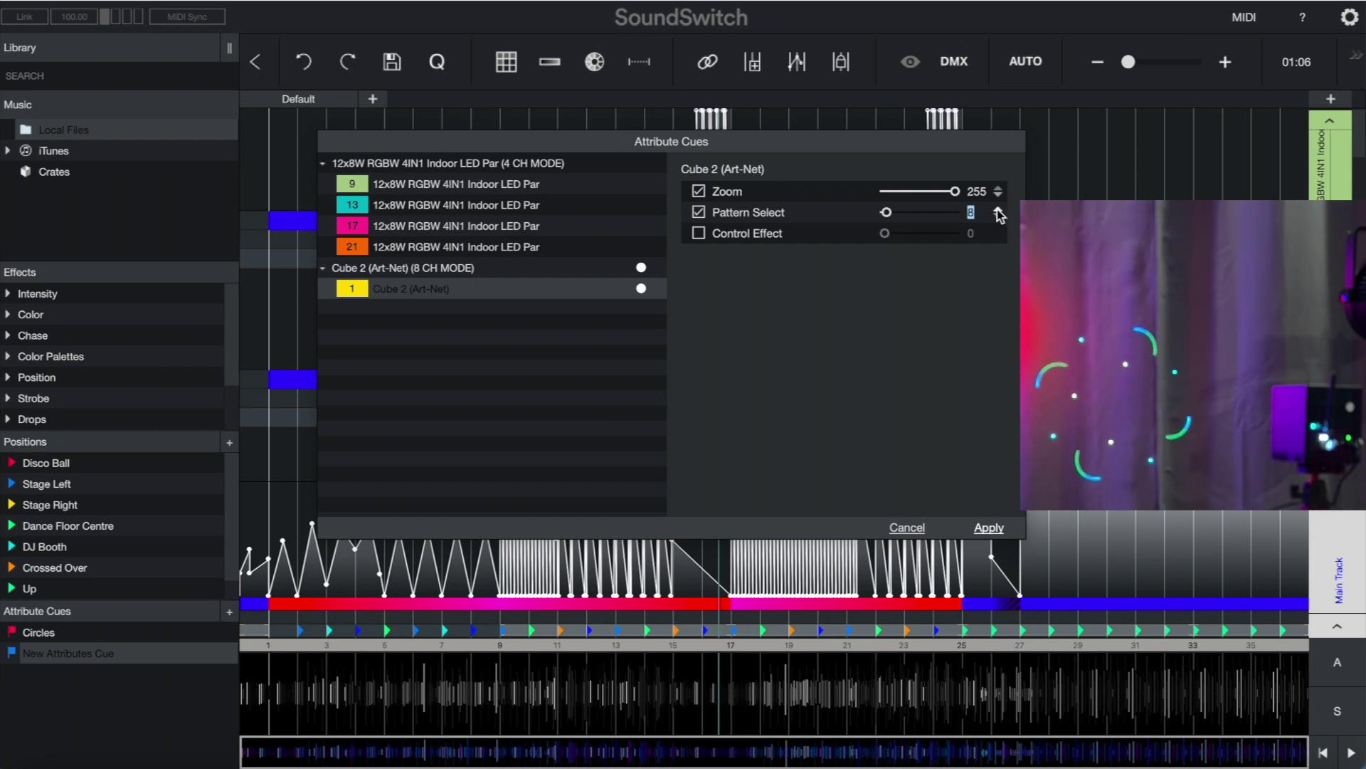
pyautogui.click(998, 211)
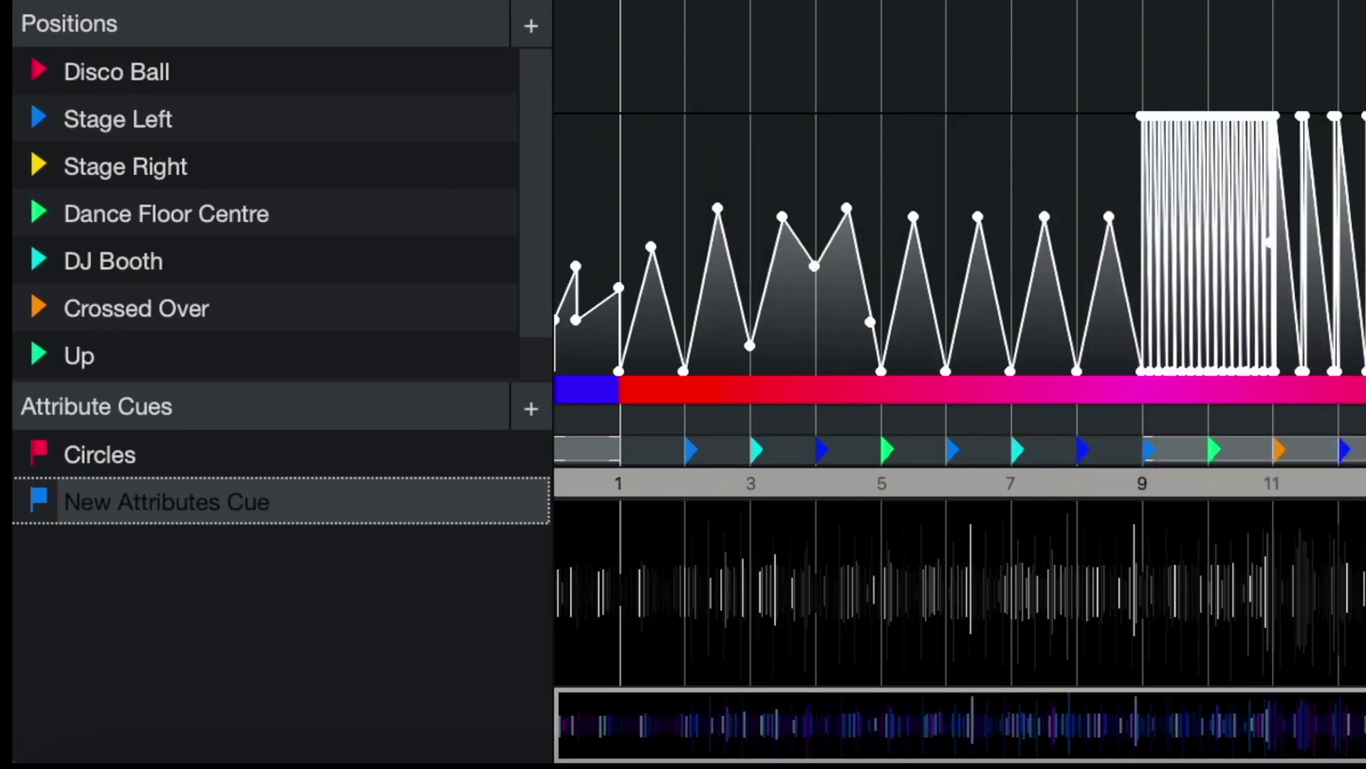
# Step: Rename the second attribute cue to Crazy
pyautogui.rightClick(131, 556)
pyautogui.click(240, 637)
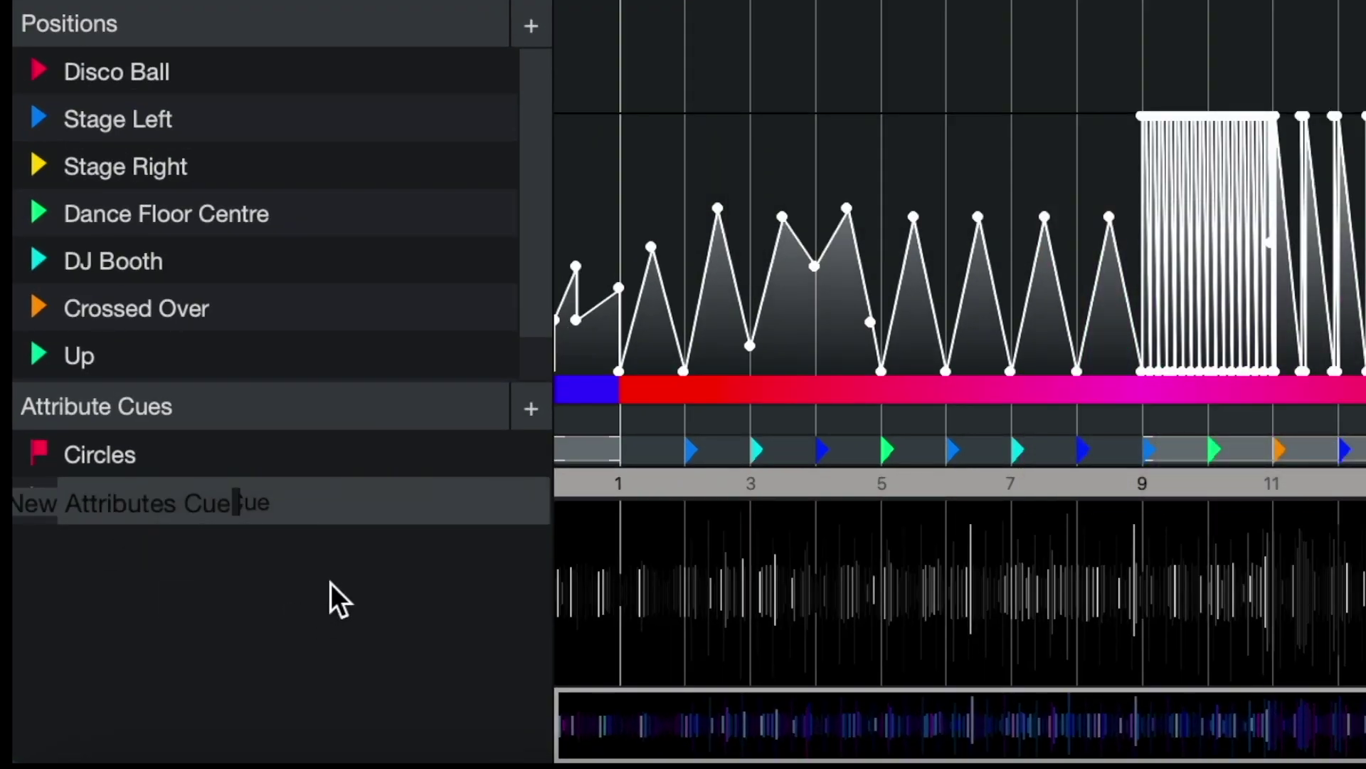
pyautogui.write('Crazy')
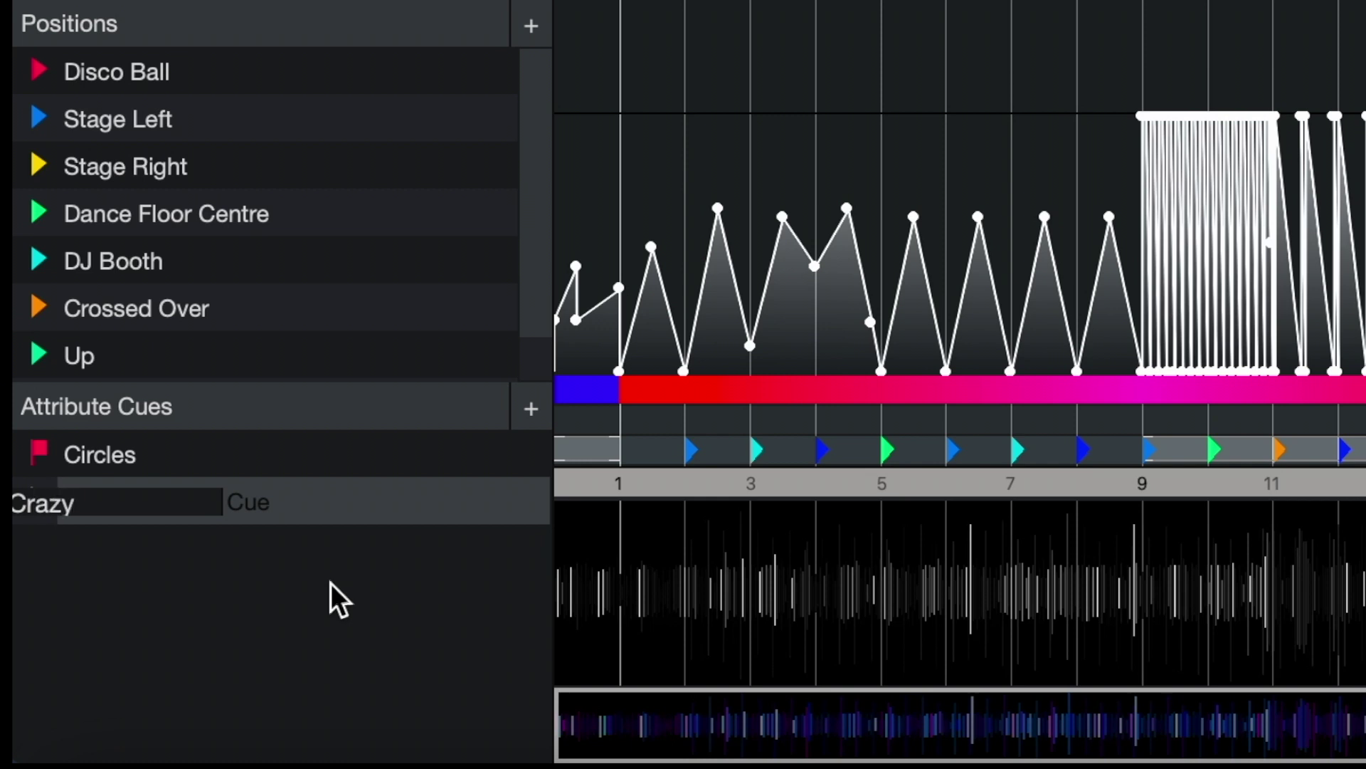
pyautogui.press('Return')
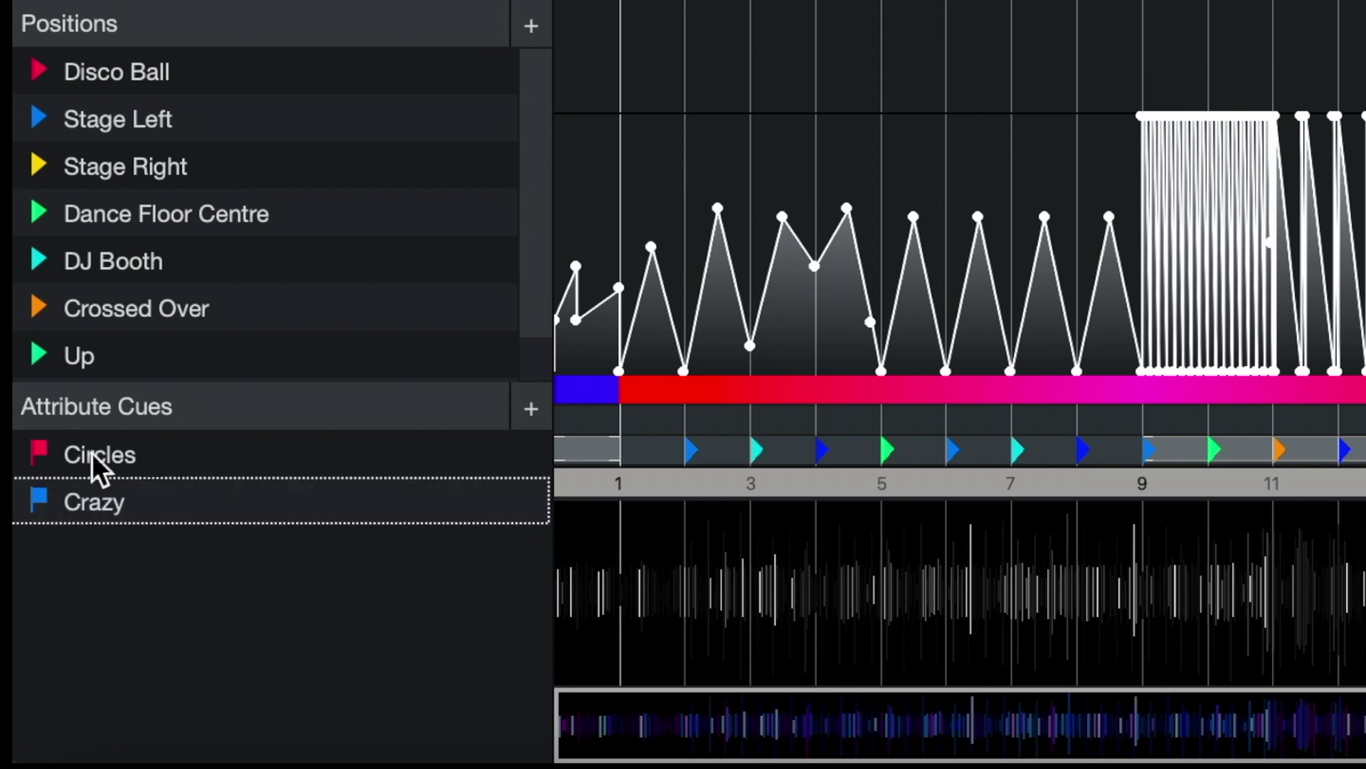
pyautogui.rightClick(61, 496)
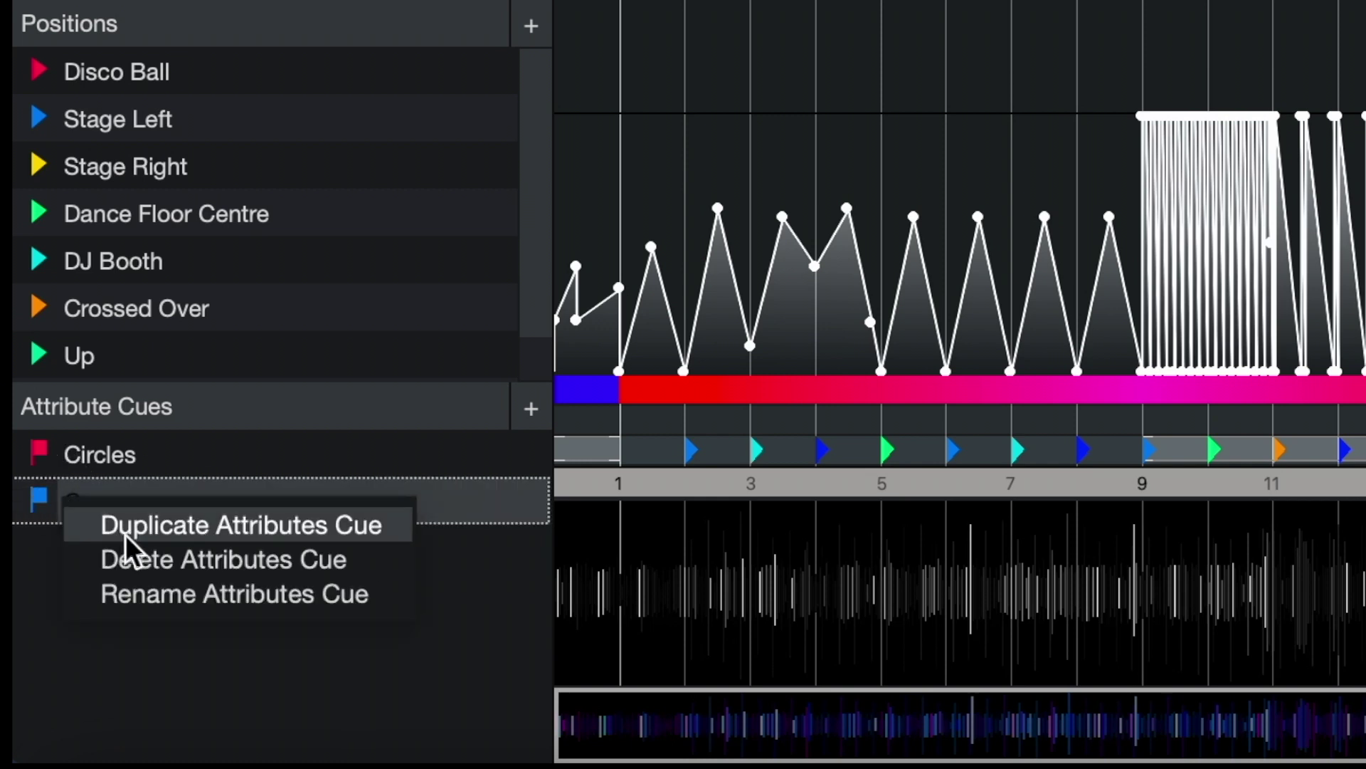
# Step: Duplicate the Crazy attribute cue and raise the copy's Cube 2 Pattern Select by five steps
pyautogui.click(142, 526)
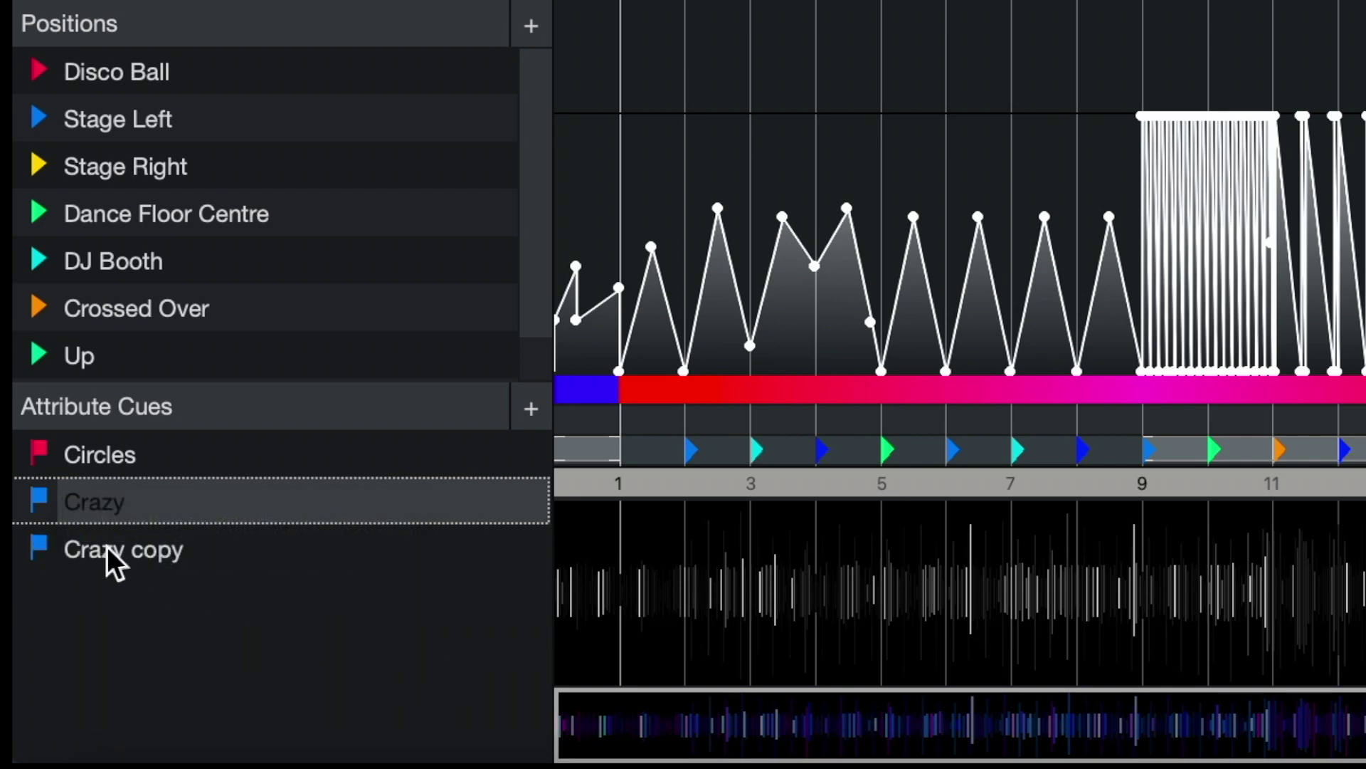
pyautogui.doubleClick(106, 547)
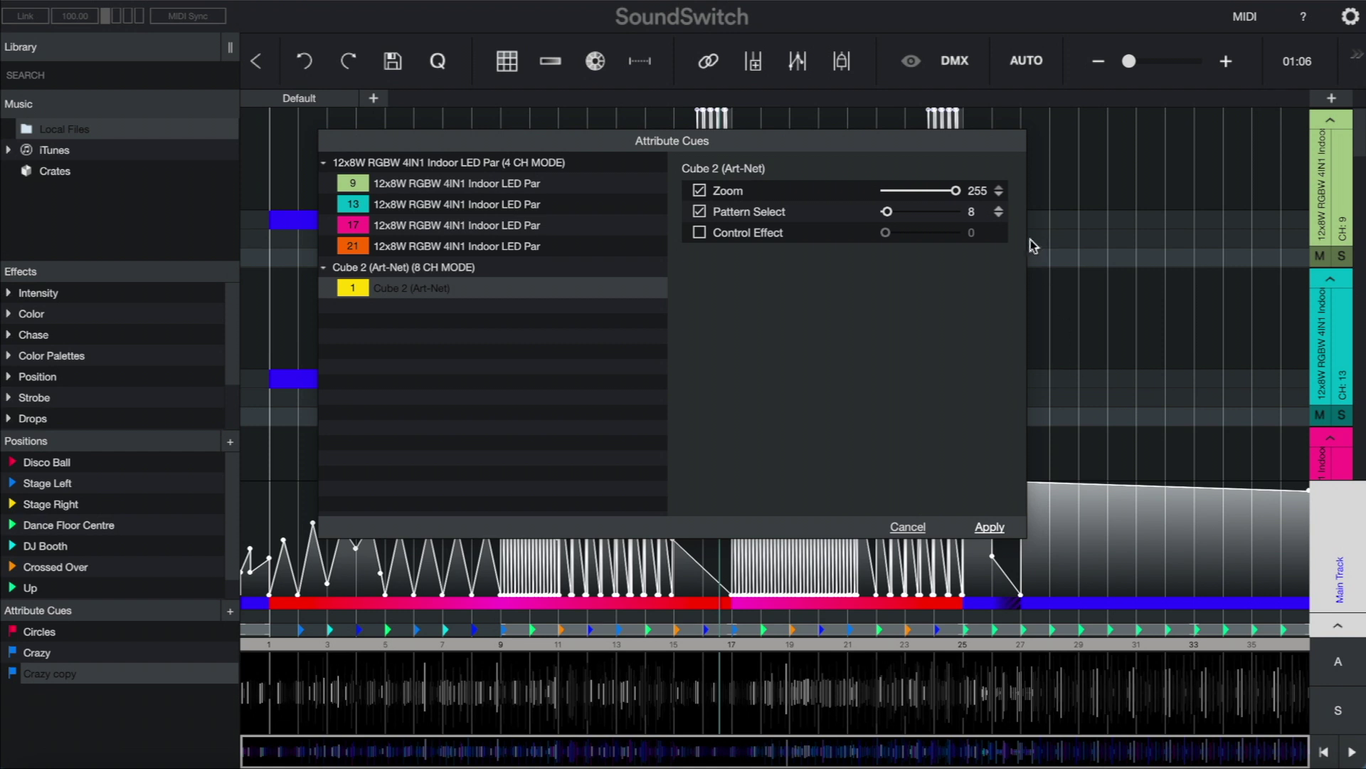
pyautogui.click(998, 209)
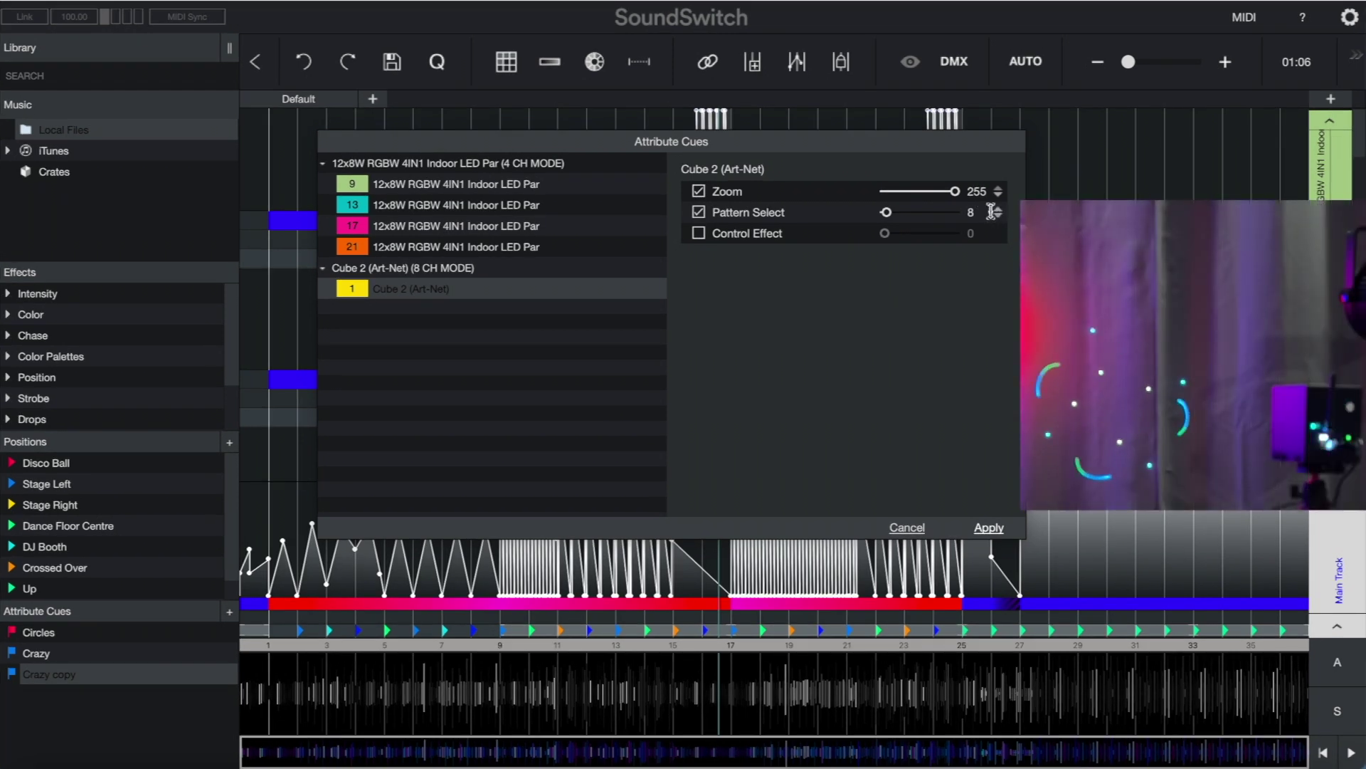
pyautogui.click(997, 208)
pyautogui.click(998, 208)
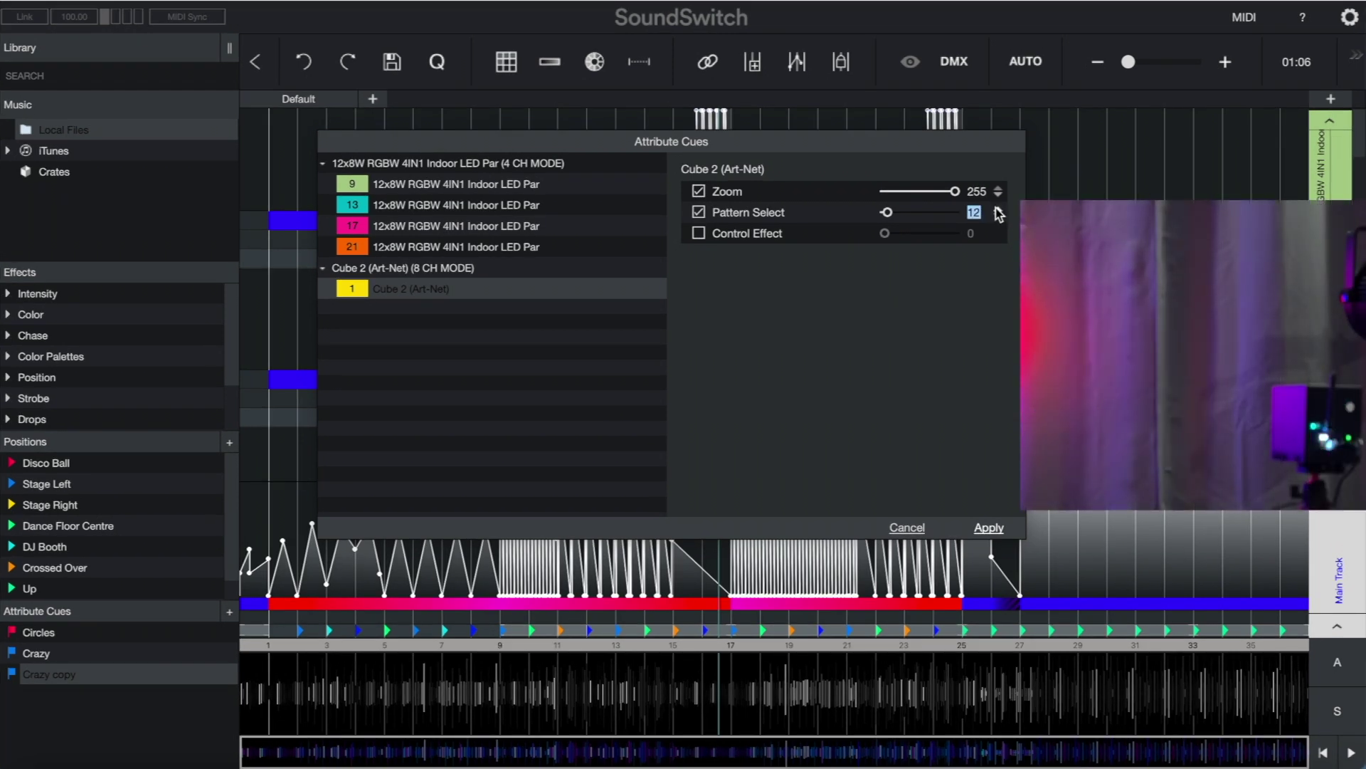
pyautogui.click(998, 209)
pyautogui.click(998, 209)
pyautogui.click(998, 209)
pyautogui.click(989, 527)
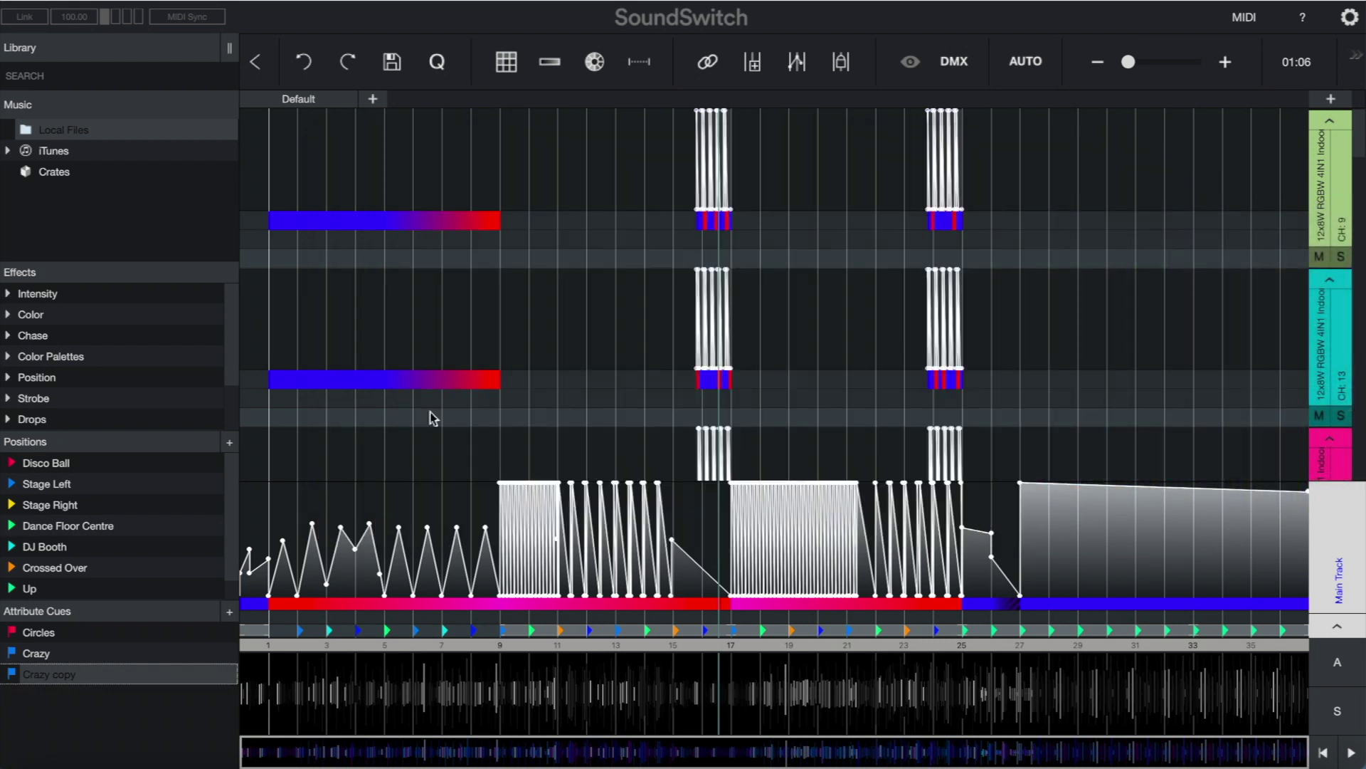
# Step: Rename the Crazy copy cue to 'Sine Wave'
pyautogui.rightClick(64, 681)
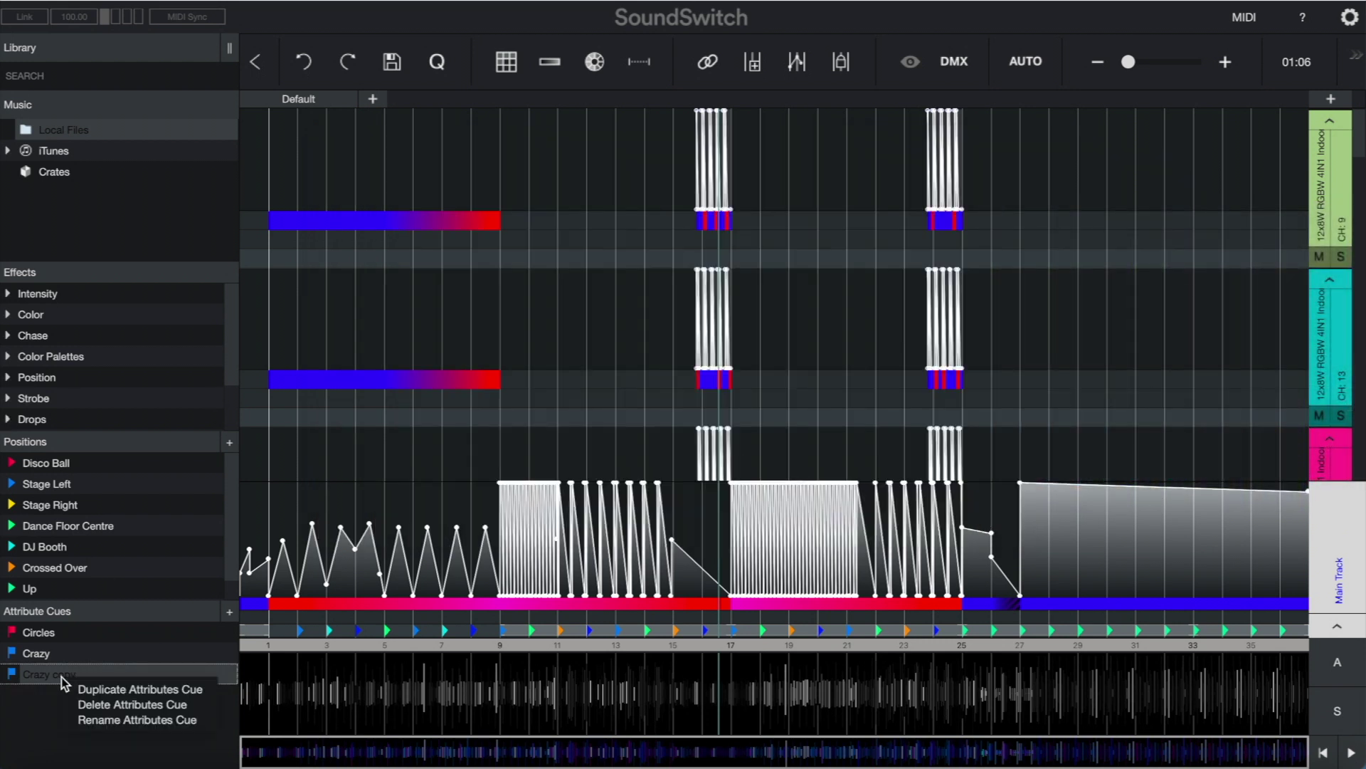
pyautogui.click(126, 720)
pyautogui.write('Sine Wave')
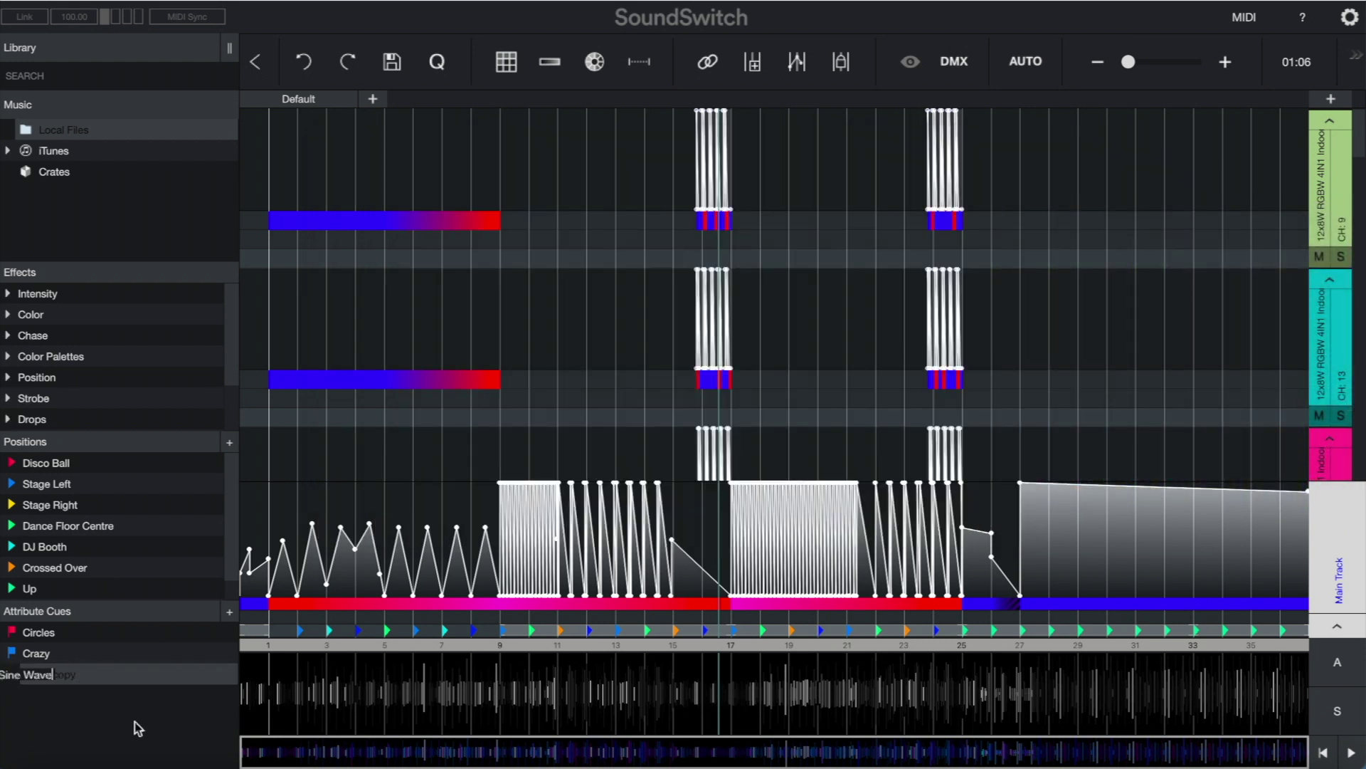
pyautogui.press('Return')
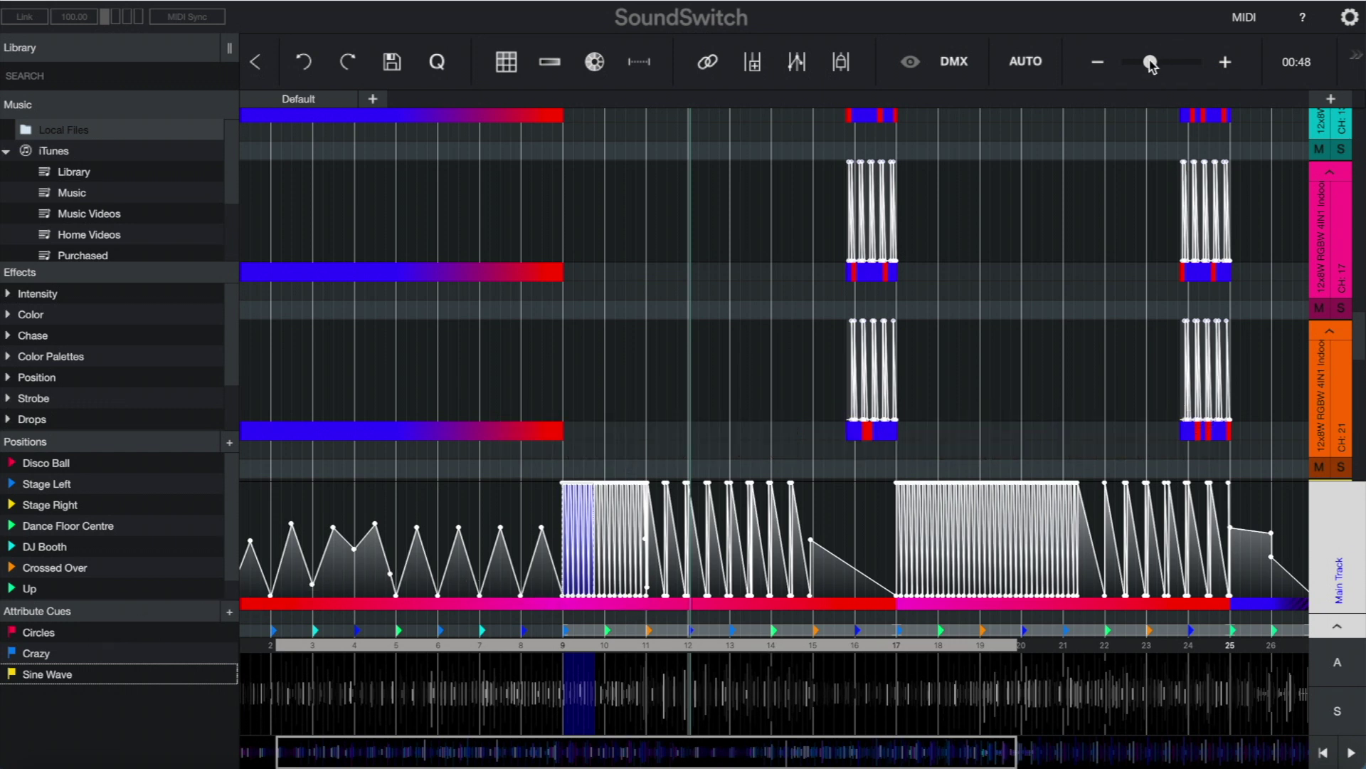
# Step: Drop the attribute cues onto the main track, with Sine Wave near bars 10 and 12
pyautogui.moveTo(1151, 64); pyautogui.dragTo(1178, 63)
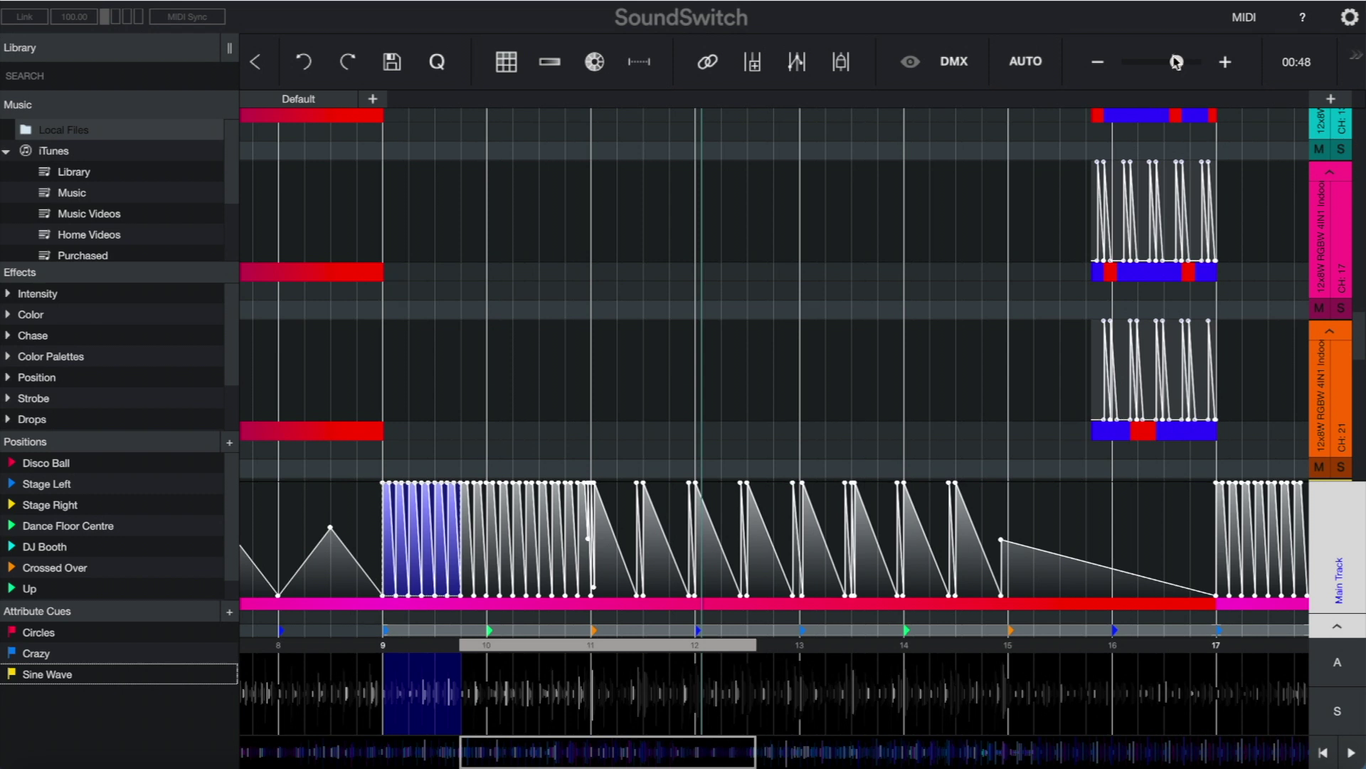
pyautogui.click(11, 632)
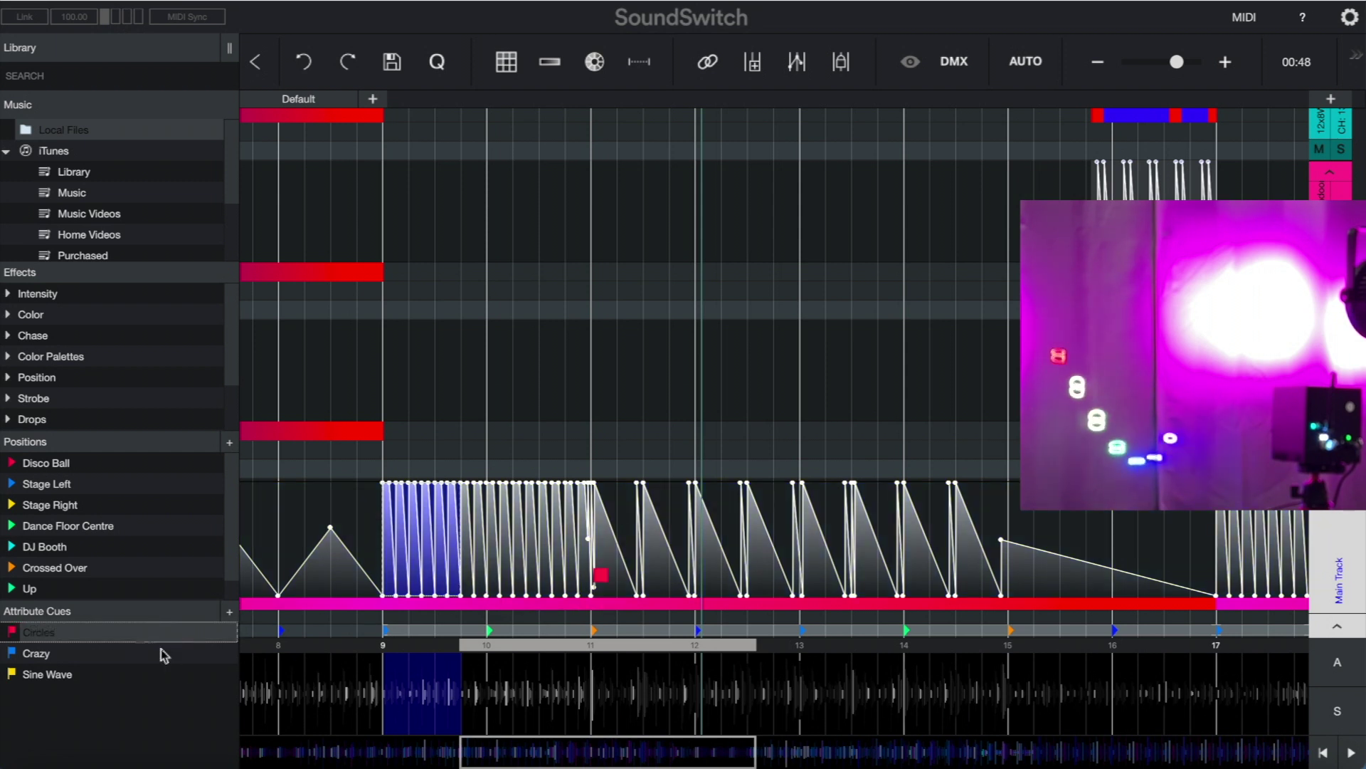
pyautogui.click(12, 653)
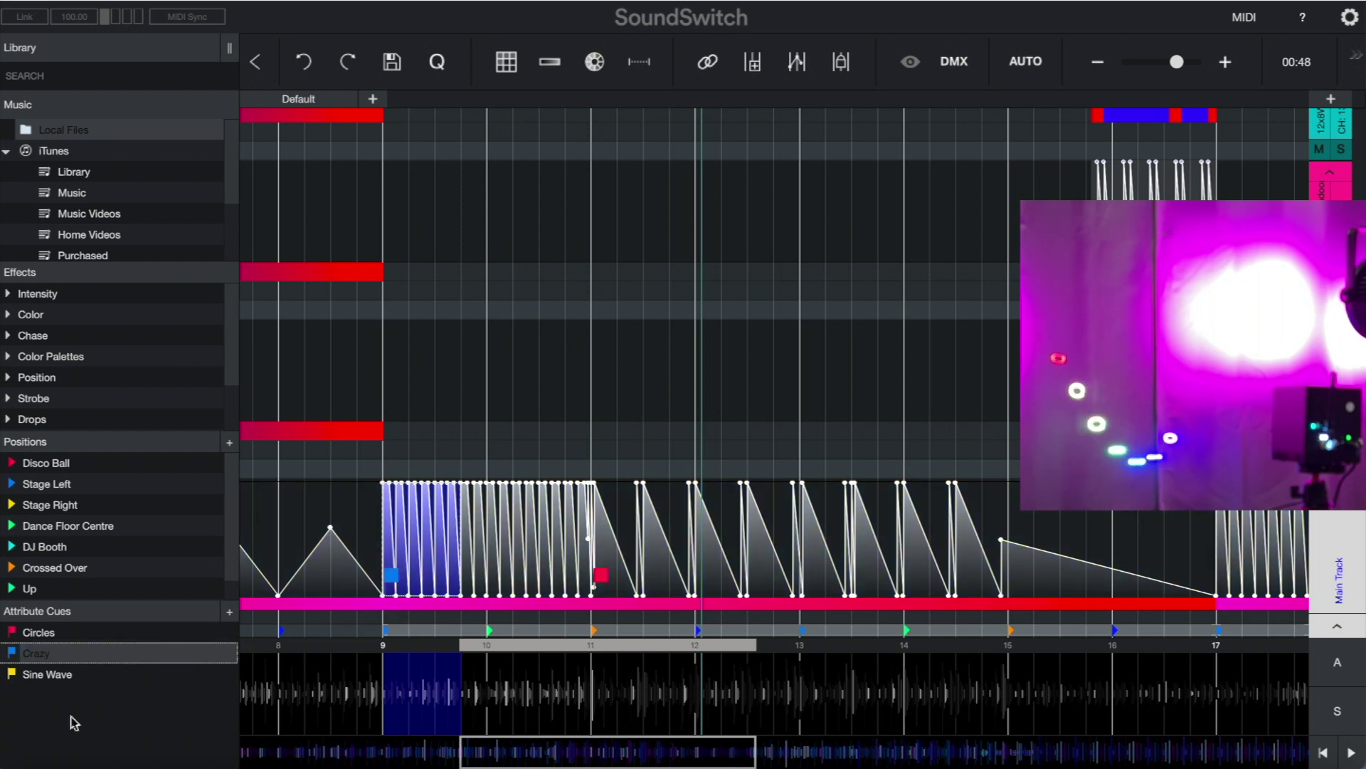
pyautogui.click(44, 675)
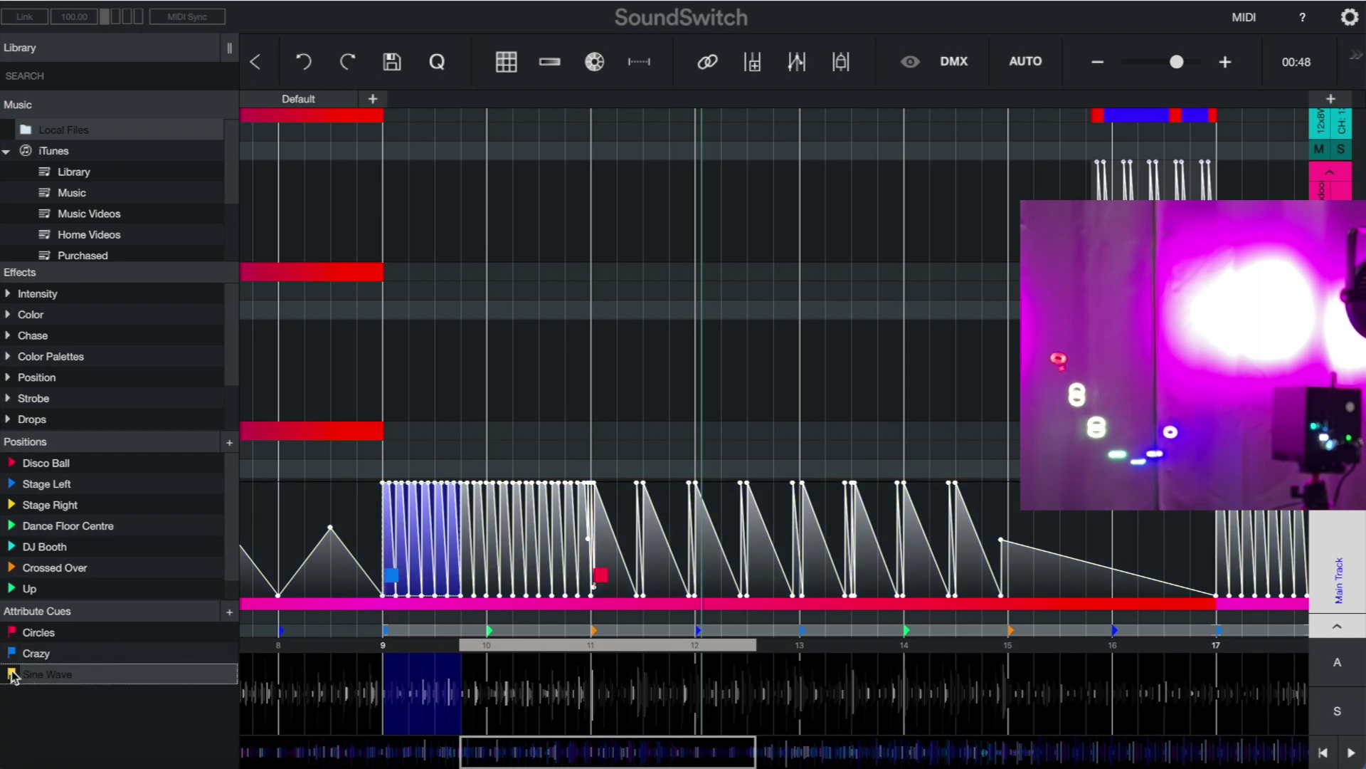
pyautogui.click(490, 602)
pyautogui.click(48, 632)
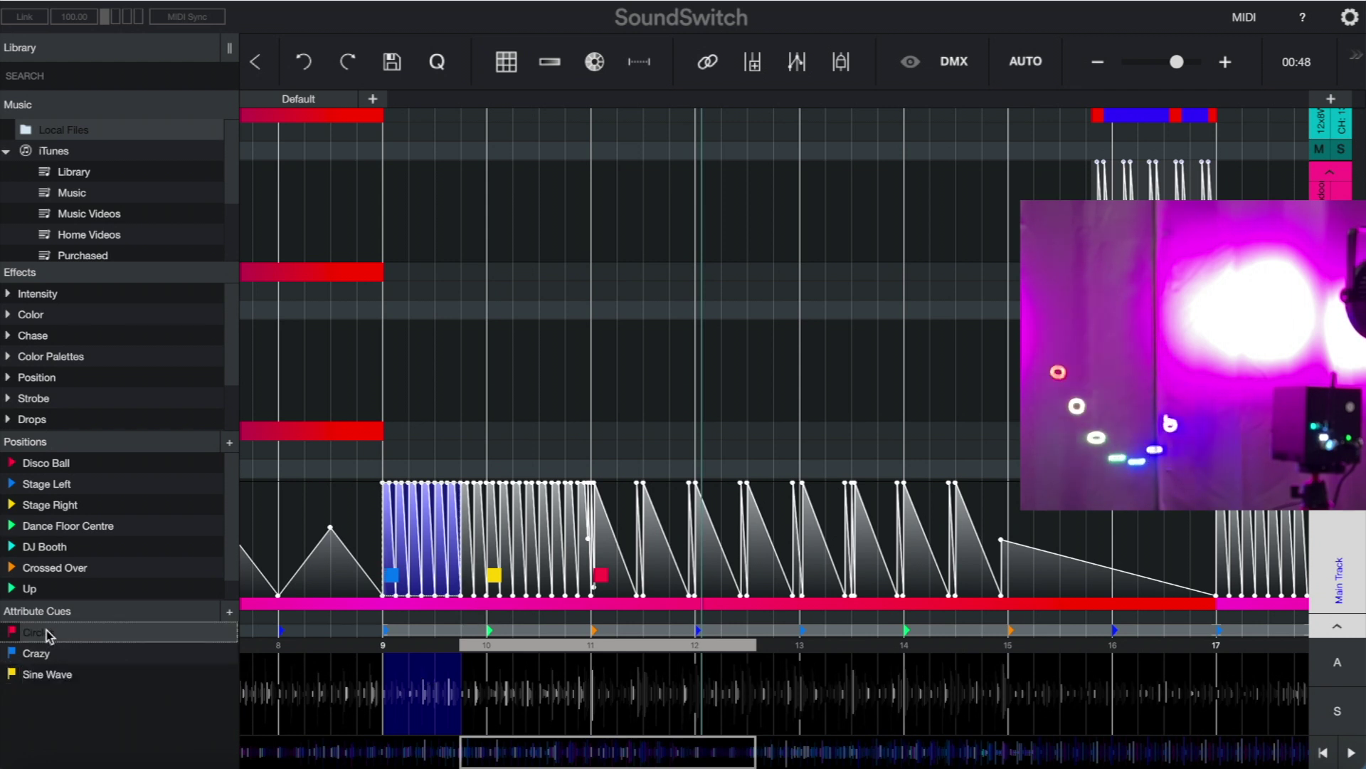
pyautogui.click(14, 676)
pyautogui.click(711, 581)
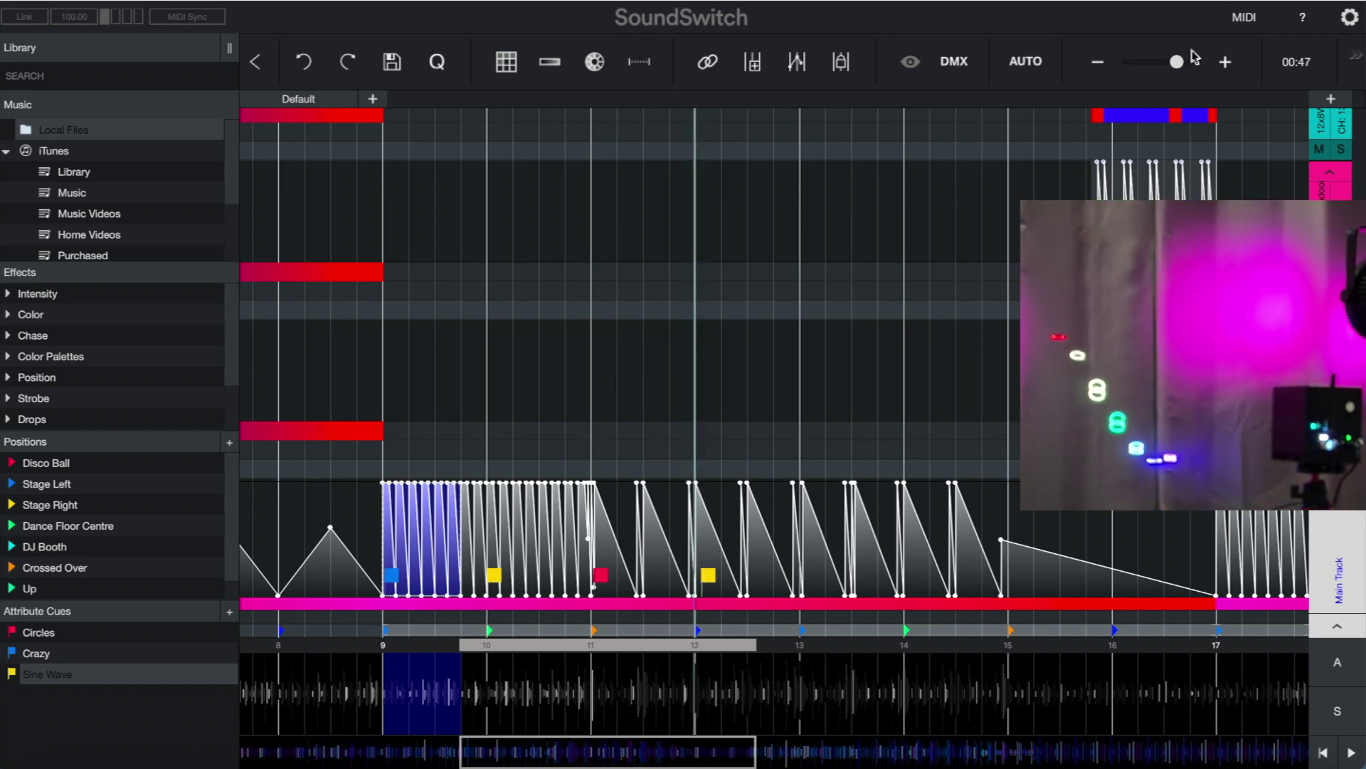
# Step: Align the second Sine Wave cue exactly on bar 12
pyautogui.moveTo(1177, 63); pyautogui.dragTo(1191, 68)
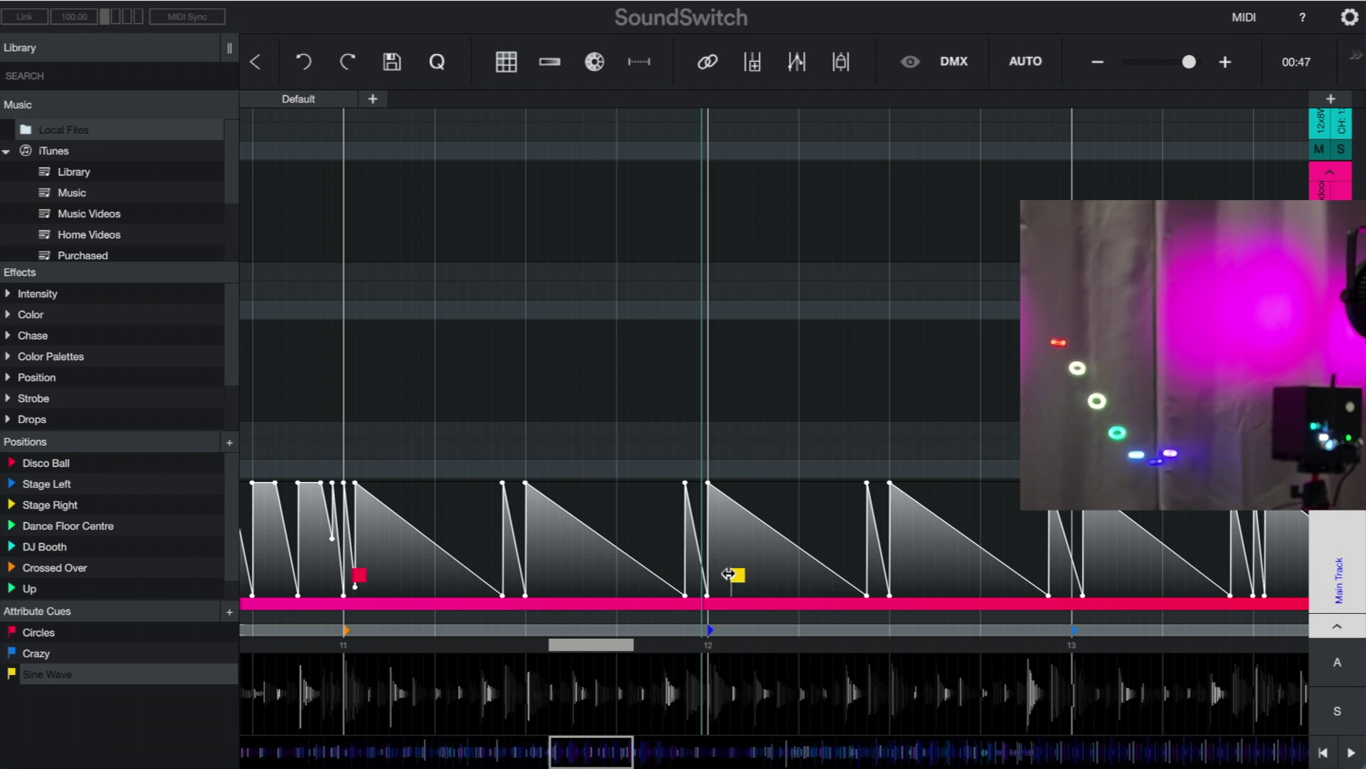
pyautogui.moveTo(729, 573); pyautogui.dragTo(701, 575)
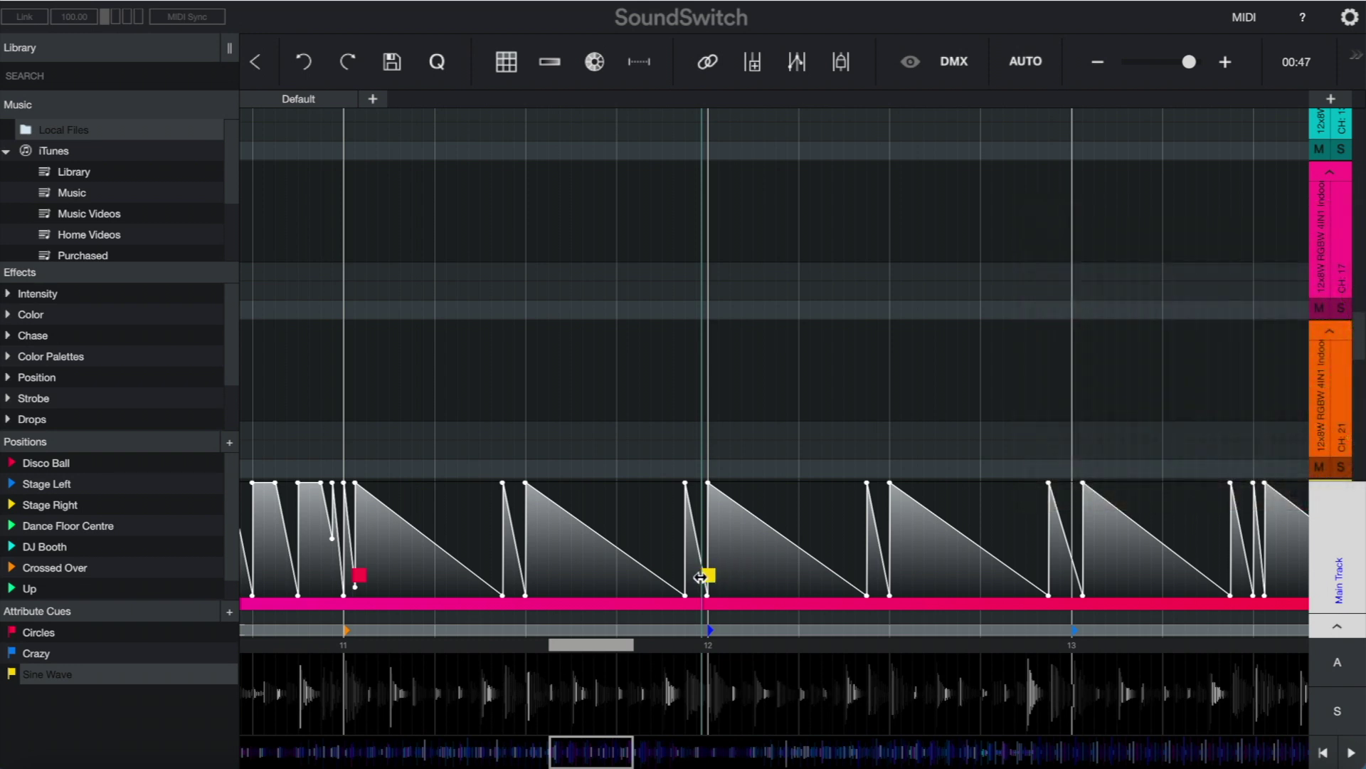
pyautogui.moveTo(1189, 70); pyautogui.dragTo(1173, 66)
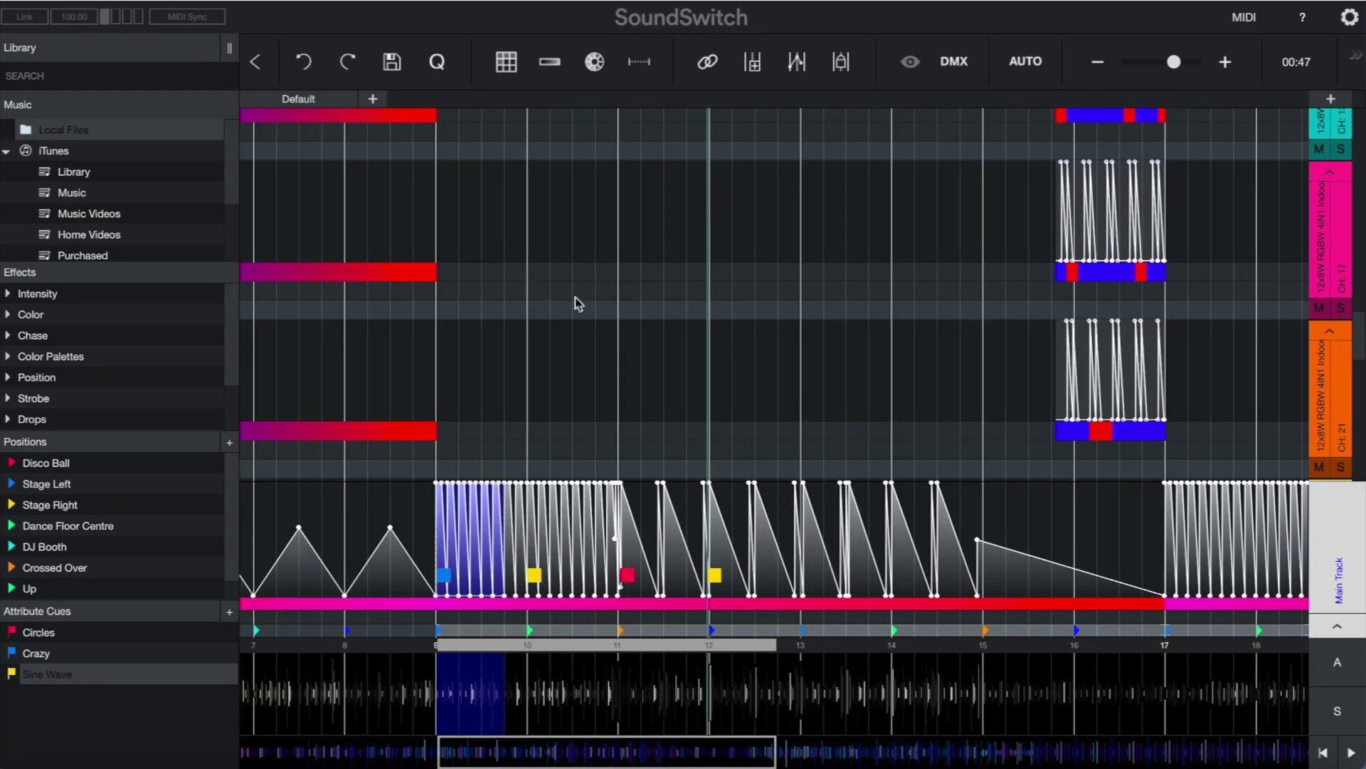
# Step: Play the track from just after bar 8 to preview the cues, then select bars 9–13
pyautogui.click(365, 371)
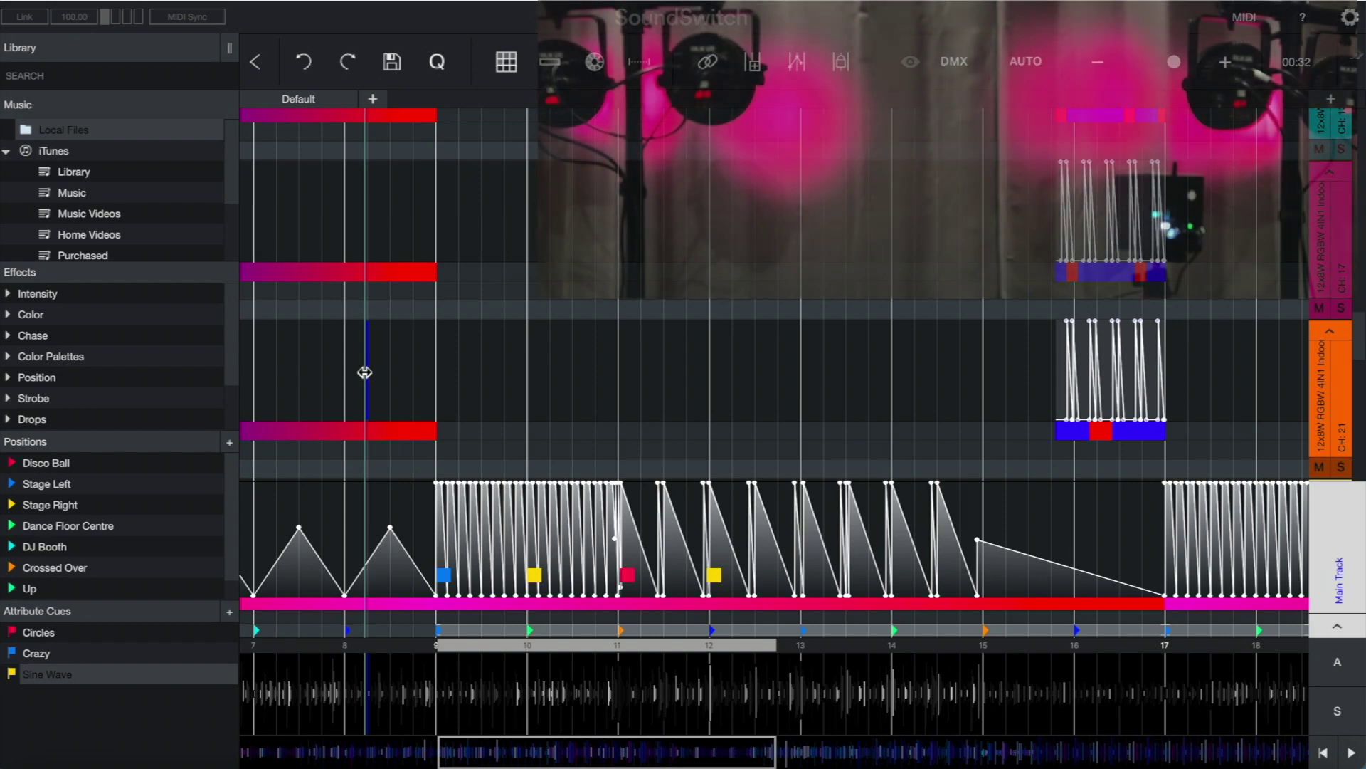
pyautogui.press('space')
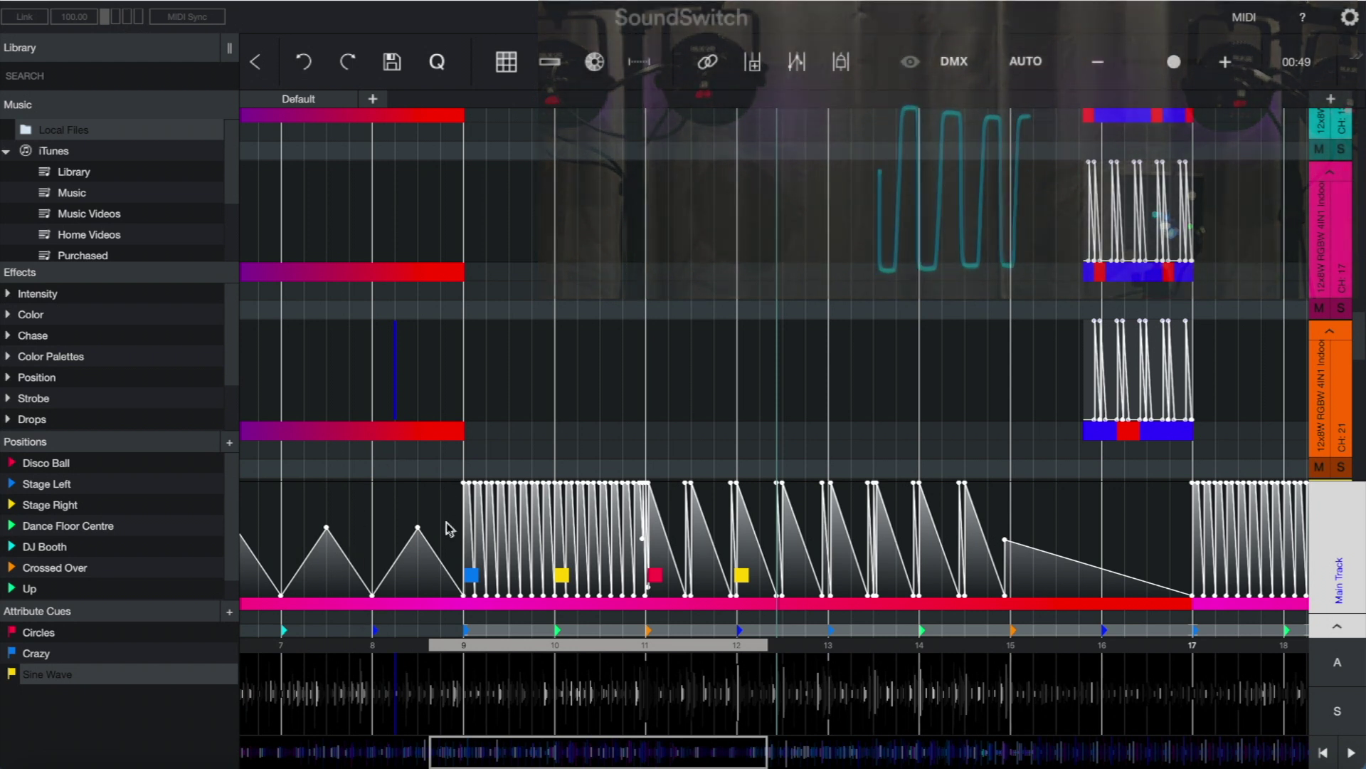
pyautogui.moveTo(441, 527); pyautogui.dragTo(811, 542)
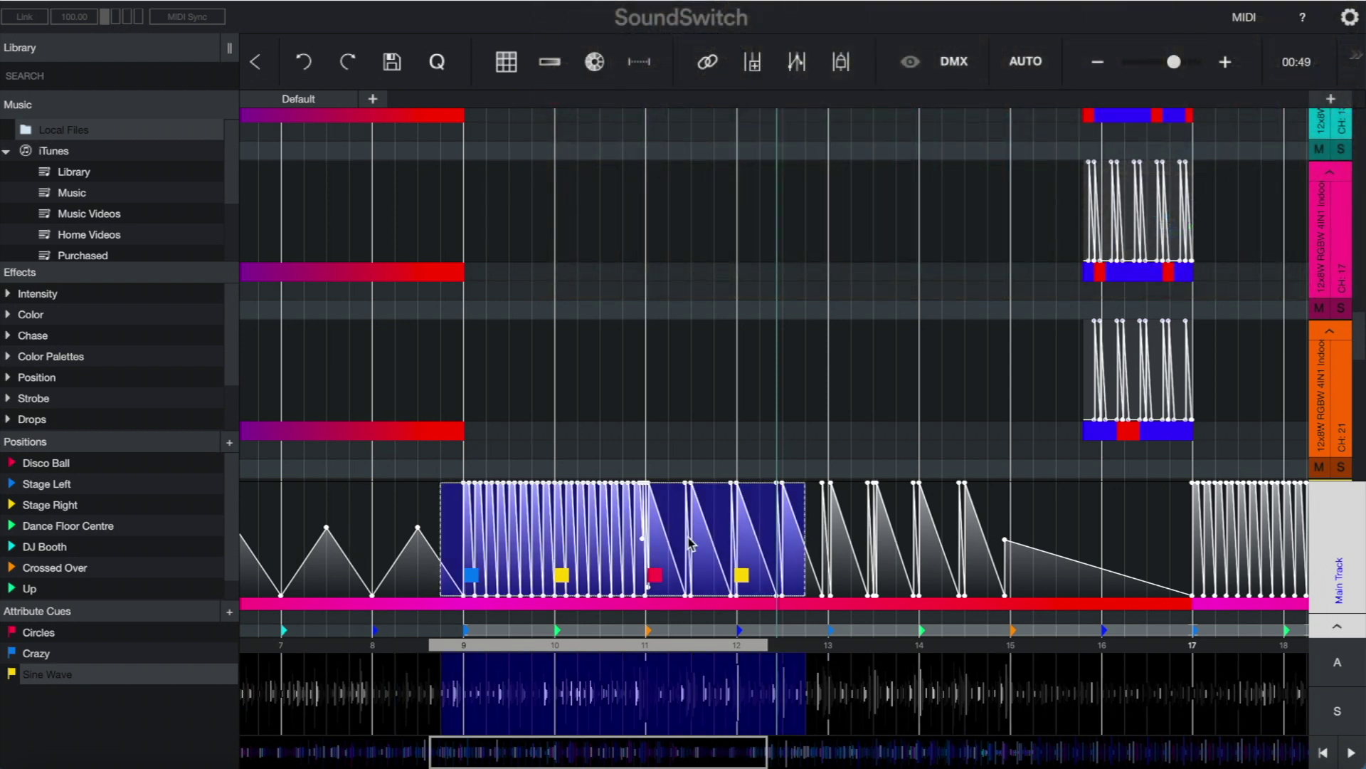
# Step: Clear the attribute cues from the selected bars 9–13 of the main track
pyautogui.rightClick(690, 539)
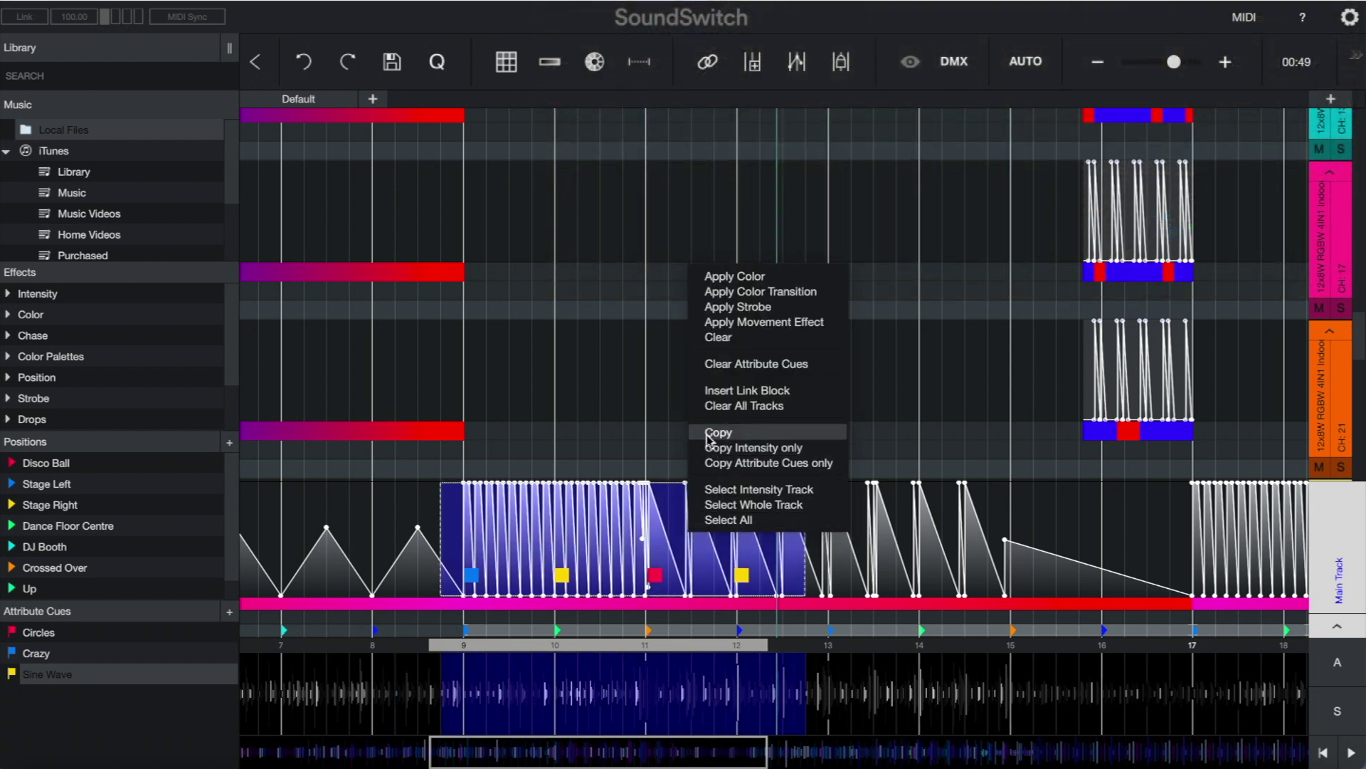
pyautogui.click(740, 364)
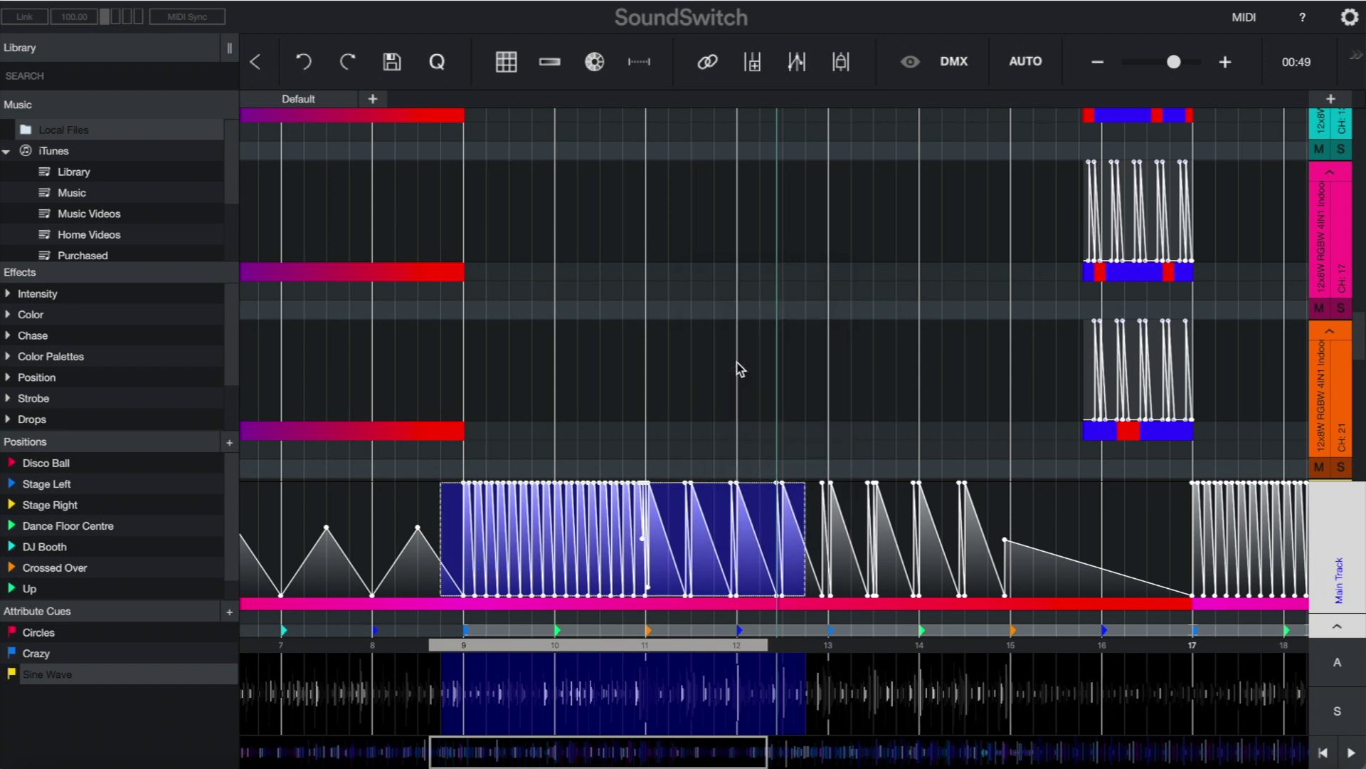